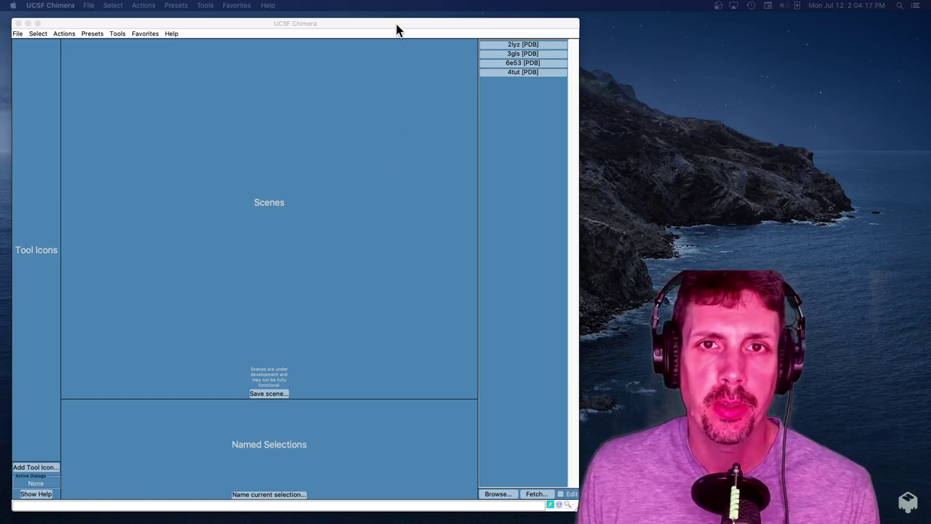
Fetch PDB entry 2lyz as a ribbon model and rotate it into view
{"action": "left_click", "coordinate": [397, 30]}
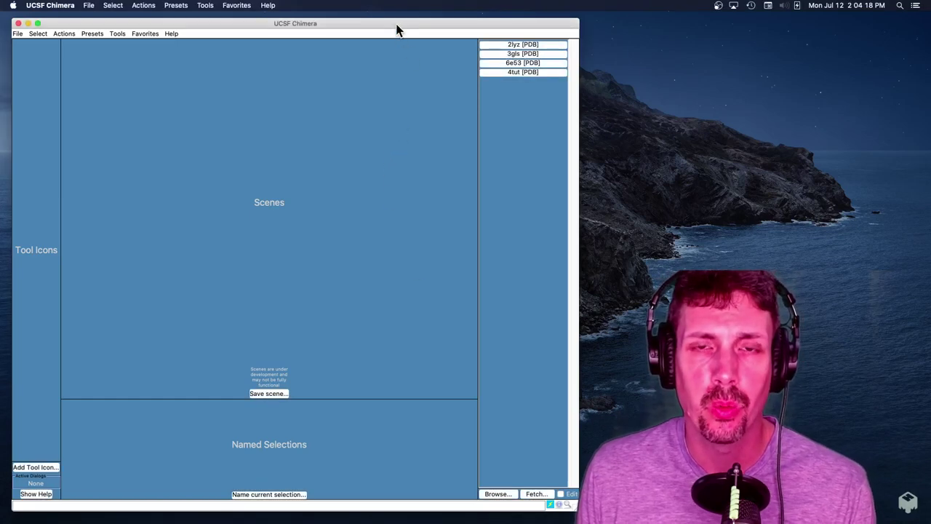
{"action": "left_click", "coordinate": [18, 34]}
{"action": "left_click", "coordinate": [32, 52]}
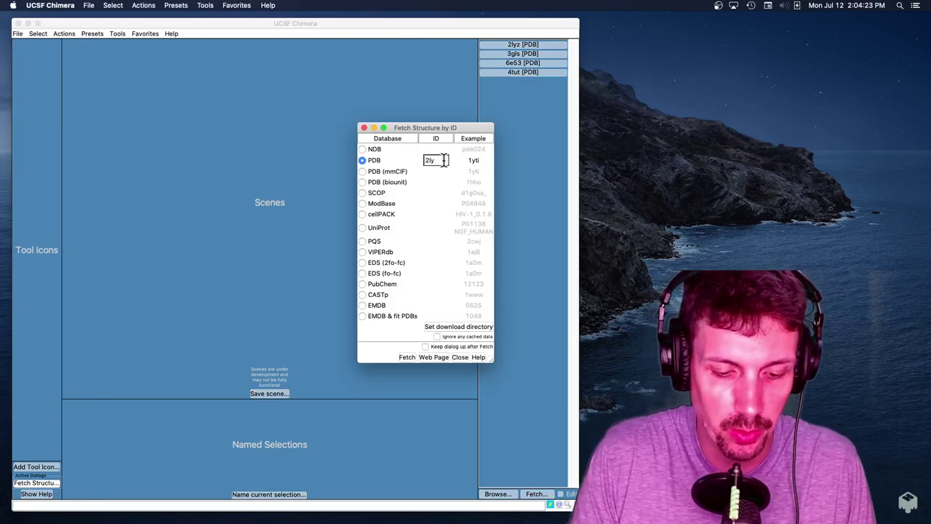
{"action": "left_click", "coordinate": [405, 357]}
{"action": "left_click_drag", "start_coordinate": [335, 409], "coordinate": [318, 306]}
Apply the Publication 3 display preset after briefly trying Publication 1
{"action": "left_click", "coordinate": [92, 33]}
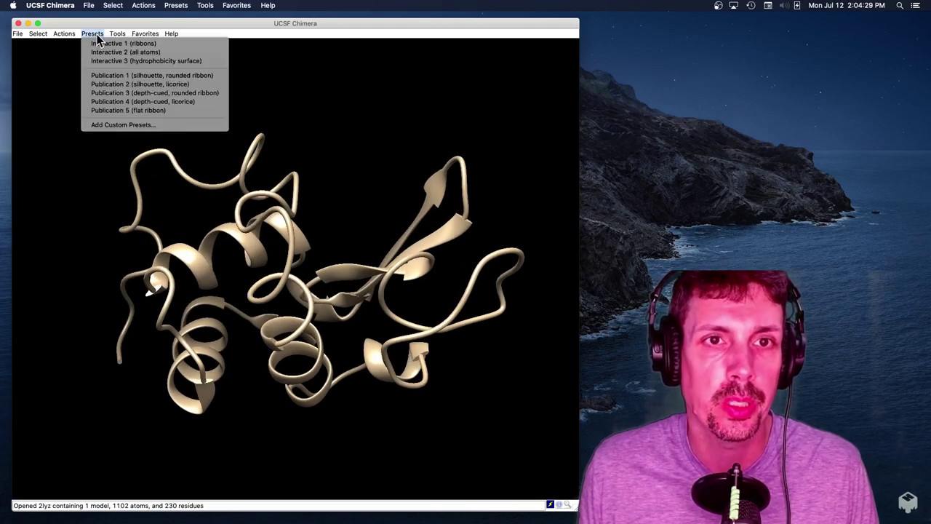
{"action": "left_click", "coordinate": [111, 75]}
{"action": "left_click", "coordinate": [92, 34]}
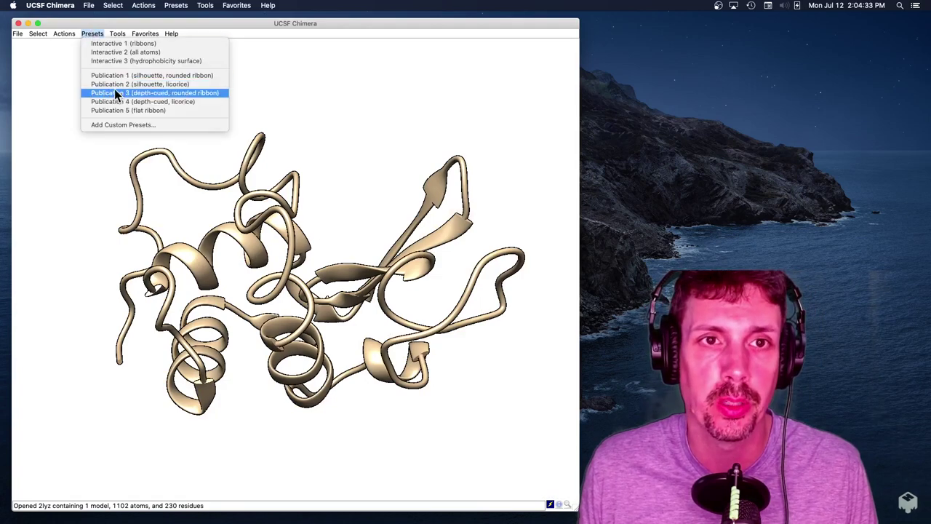
{"action": "left_click", "coordinate": [116, 93]}
{"action": "left_click_drag", "start_coordinate": [306, 291], "coordinate": [207, 309]}
Hide the protein ribbon and show all atoms and bonds instead
{"action": "left_click", "coordinate": [64, 33]}
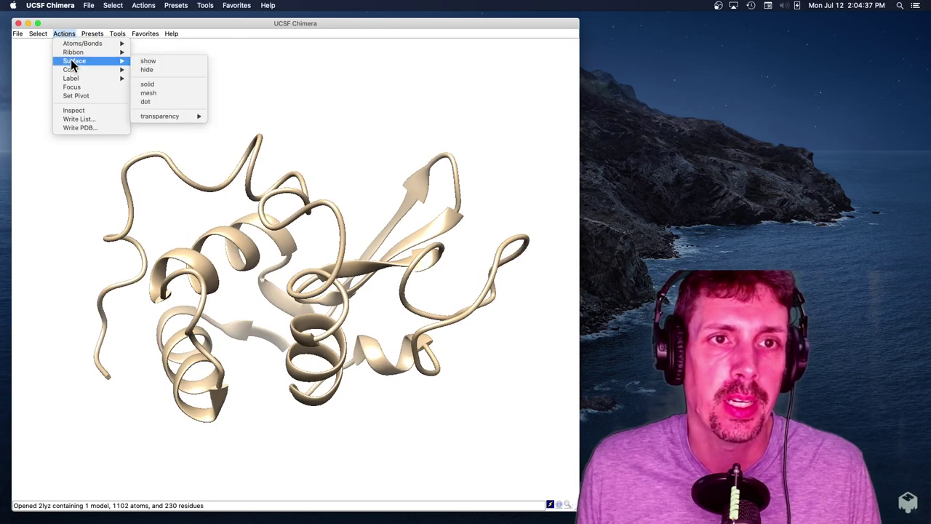
{"action": "mouse_move", "coordinate": [71, 70]}
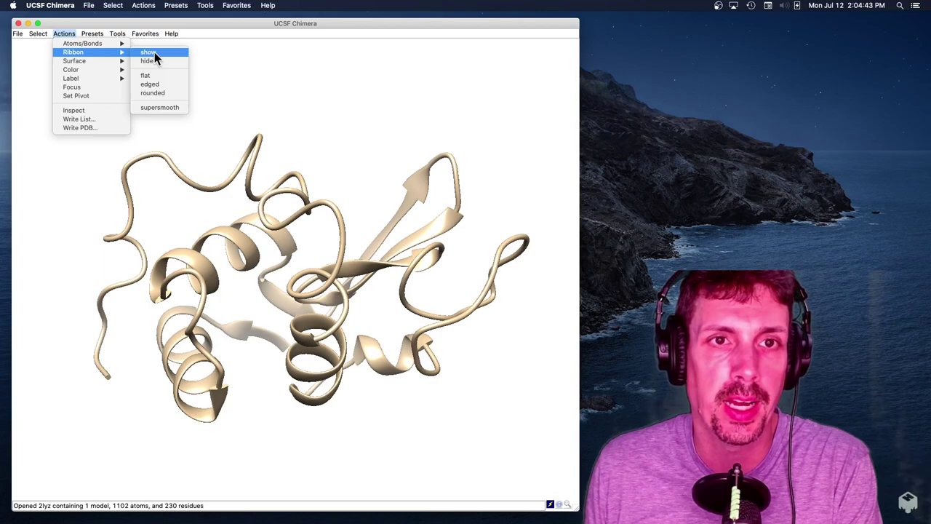
{"action": "left_click", "coordinate": [155, 60]}
{"action": "left_click", "coordinate": [65, 34]}
{"action": "mouse_move", "coordinate": [68, 46]}
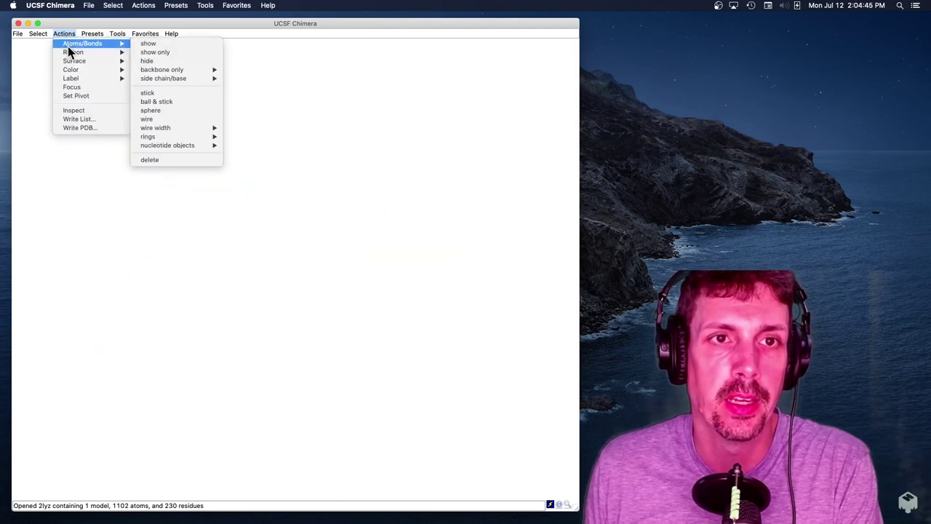
{"action": "left_click", "coordinate": [150, 44]}
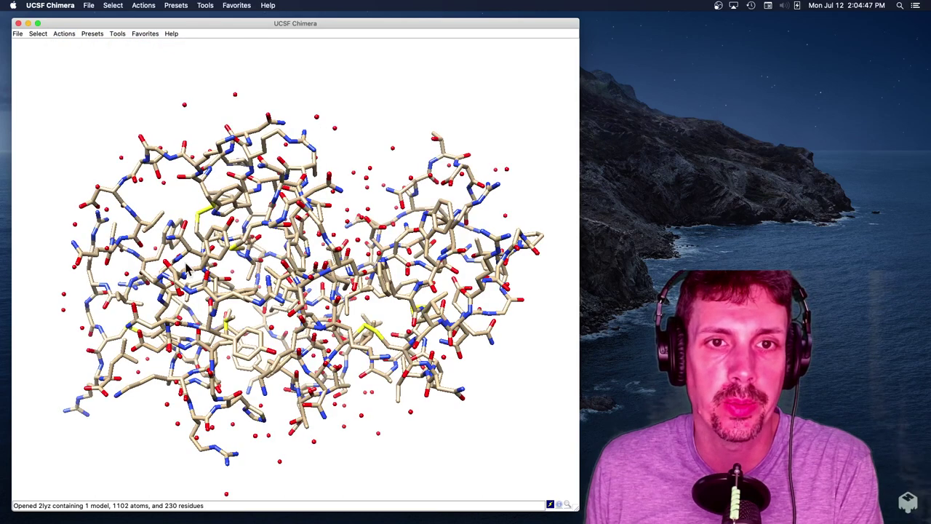
{"action": "left_click_drag", "start_coordinate": [186, 269], "coordinate": [230, 260]}
Draw the atoms in ball-and-stick style
{"action": "left_click", "coordinate": [69, 34]}
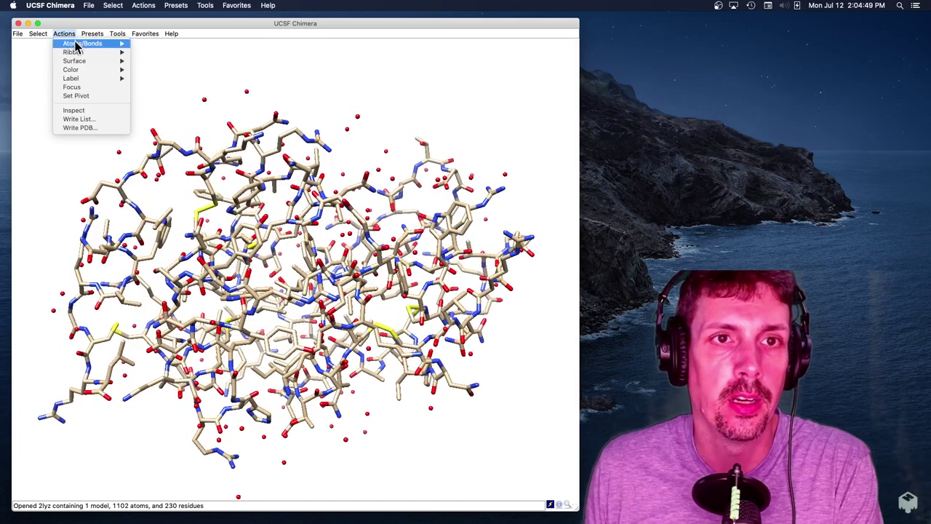
{"action": "mouse_move", "coordinate": [75, 46]}
{"action": "left_click", "coordinate": [174, 100]}
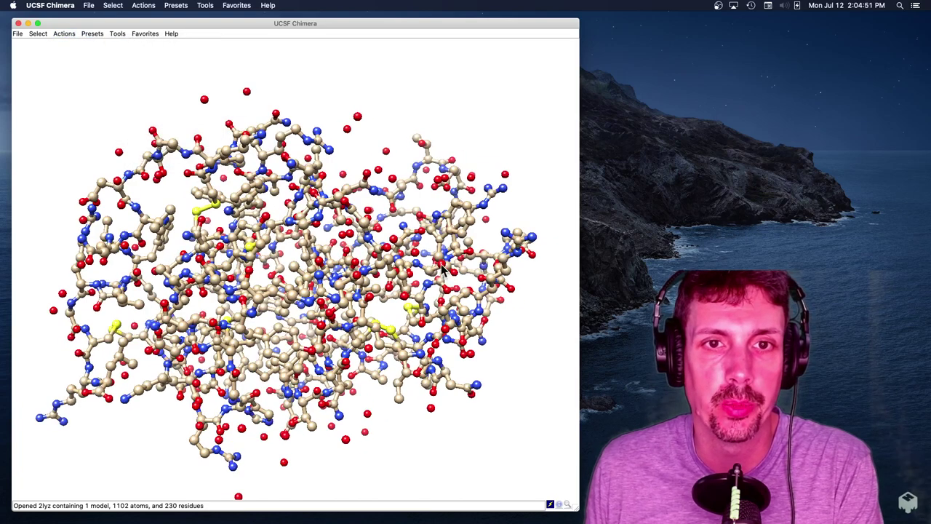
{"action": "left_click_drag", "start_coordinate": [440, 268], "coordinate": [429, 270]}
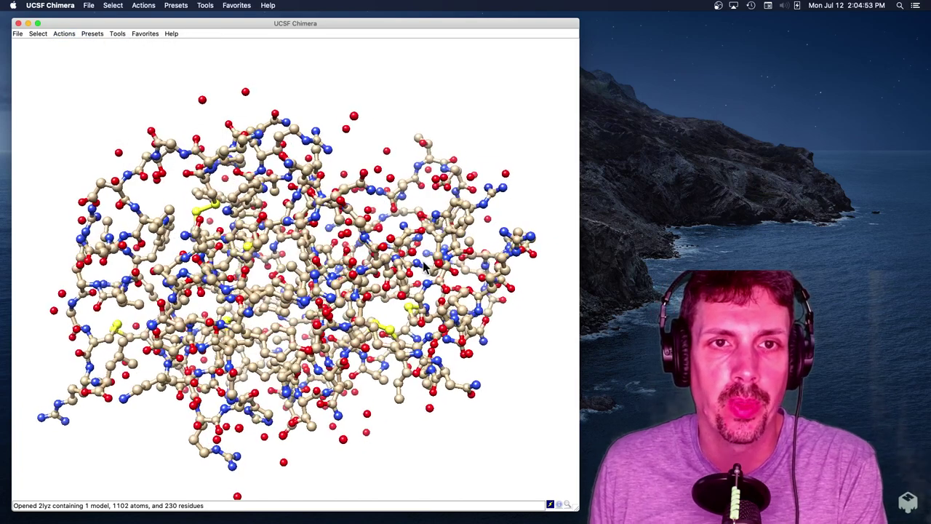
Select all protein atoms, after trying the ions and solvent selections
{"action": "left_click", "coordinate": [43, 33]}
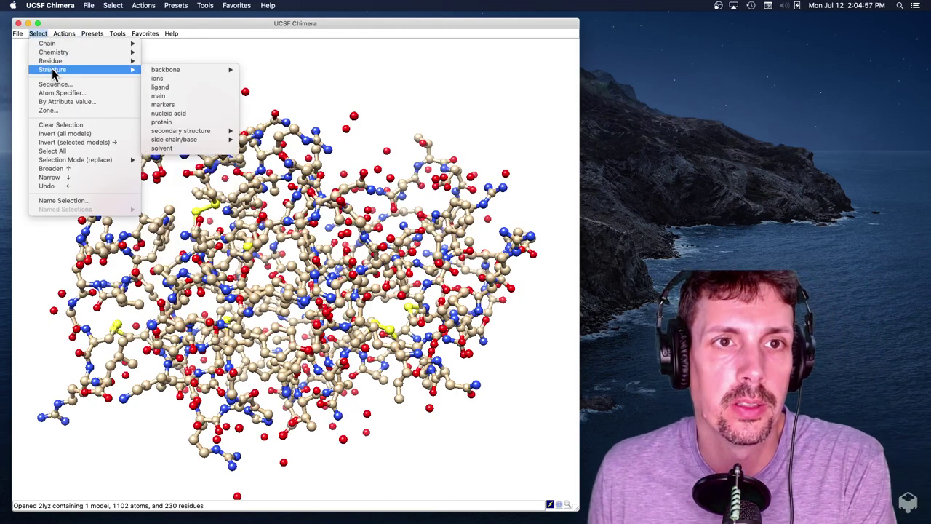
{"action": "left_click", "coordinate": [193, 81]}
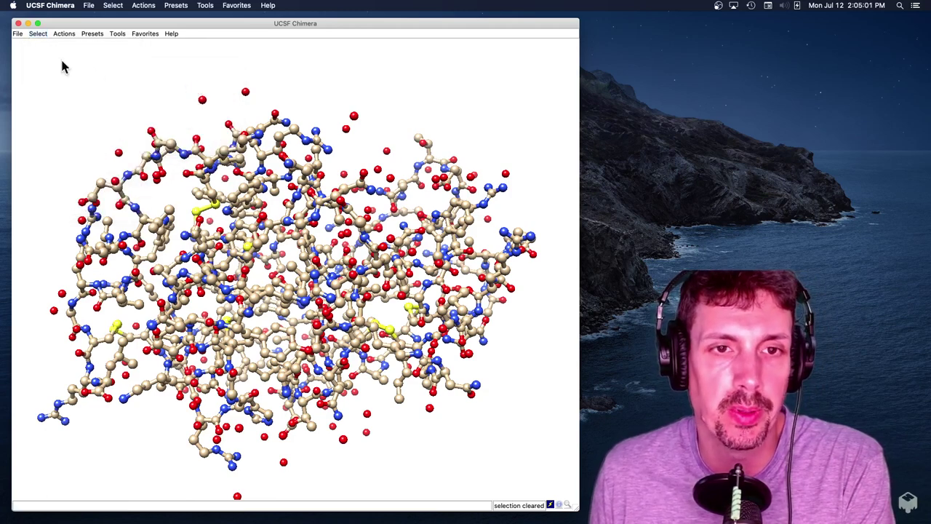
{"action": "left_click", "coordinate": [37, 35]}
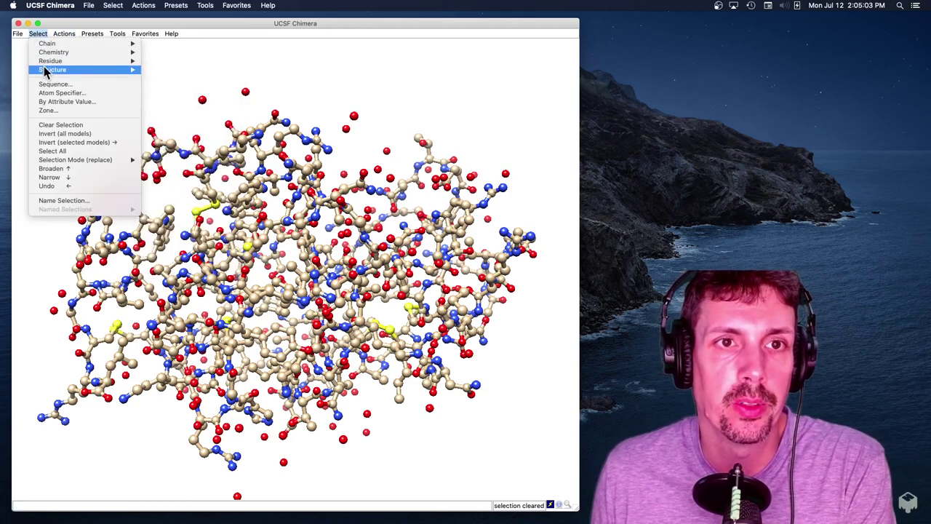
{"action": "mouse_move", "coordinate": [45, 71]}
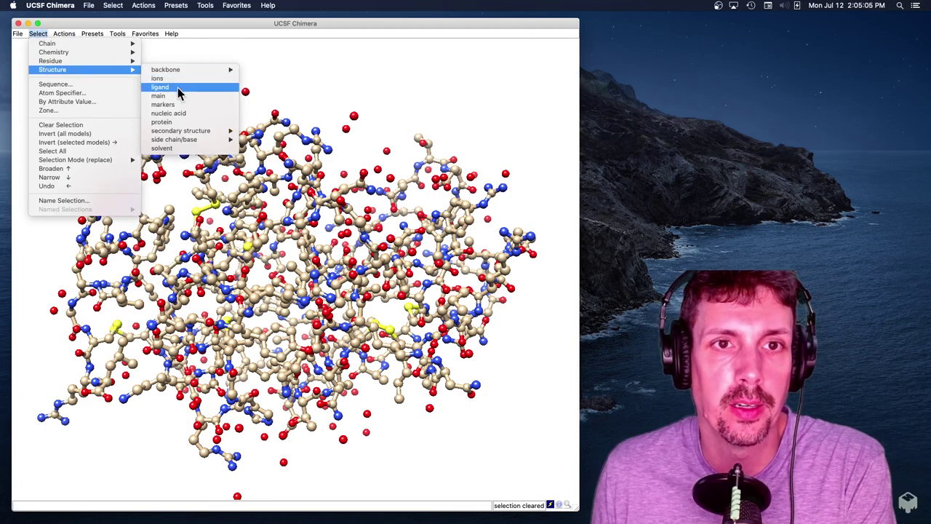
{"action": "left_click", "coordinate": [171, 148]}
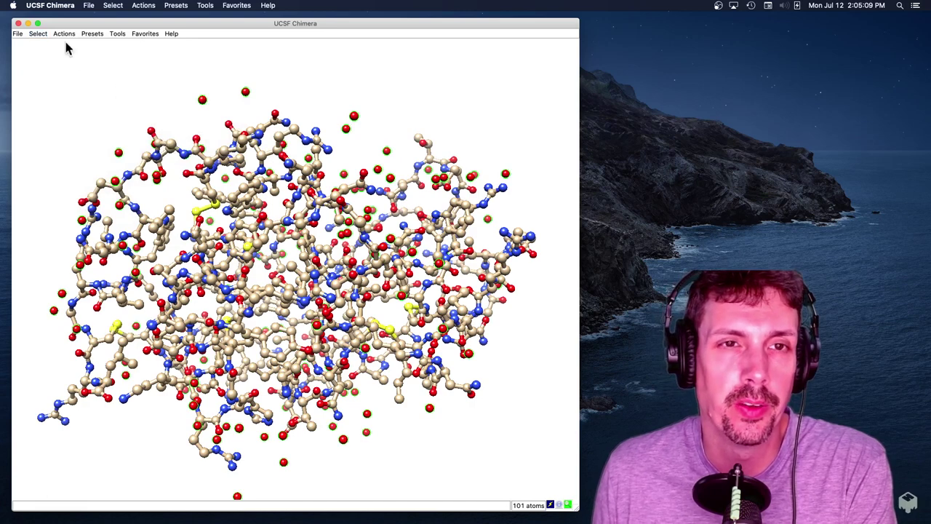
{"action": "left_click", "coordinate": [38, 34]}
{"action": "mouse_move", "coordinate": [55, 72]}
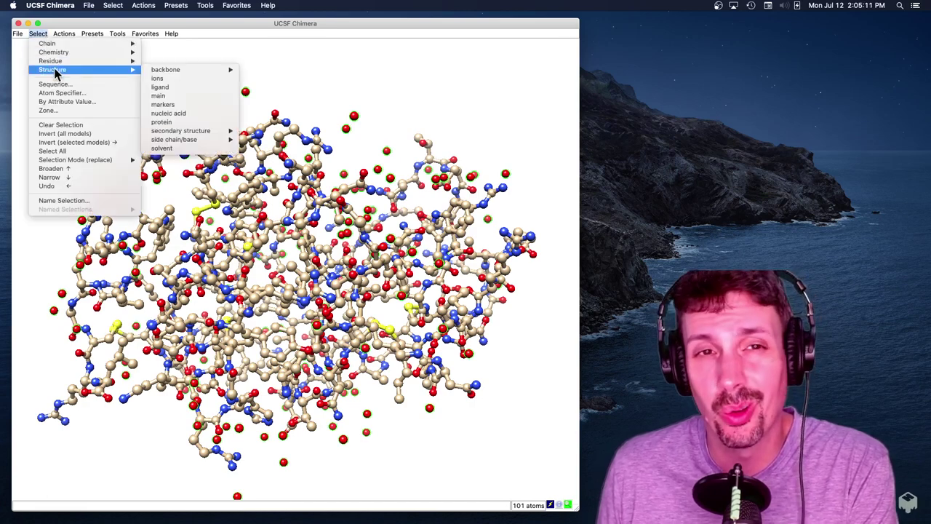
{"action": "left_click", "coordinate": [169, 121]}
Invert the selection onto the waters and delete them, then rotate to check
{"action": "left_click", "coordinate": [38, 33]}
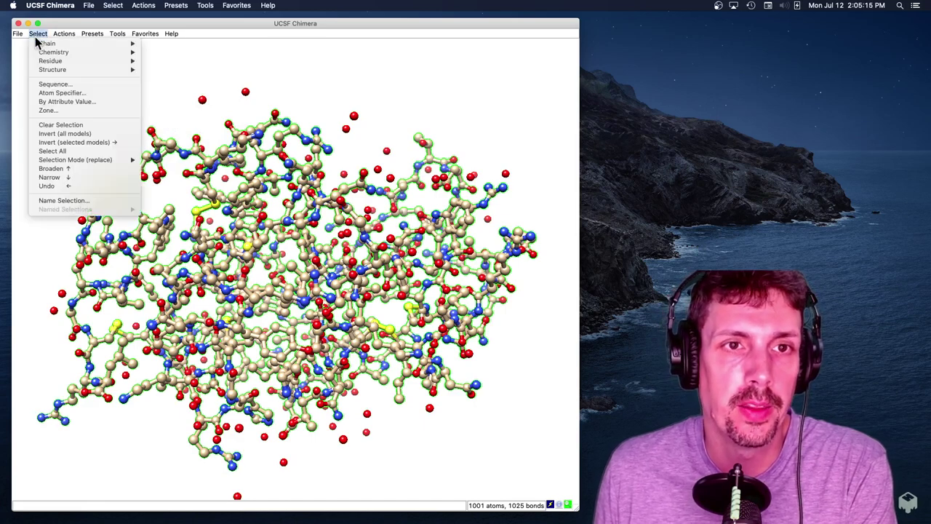
{"action": "left_click", "coordinate": [62, 134]}
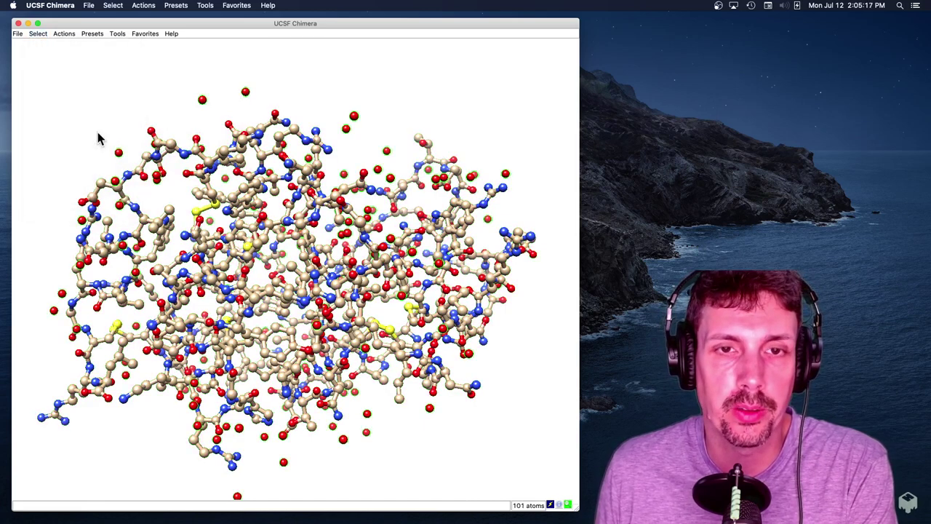
{"action": "left_click", "coordinate": [58, 33]}
{"action": "mouse_move", "coordinate": [64, 47]}
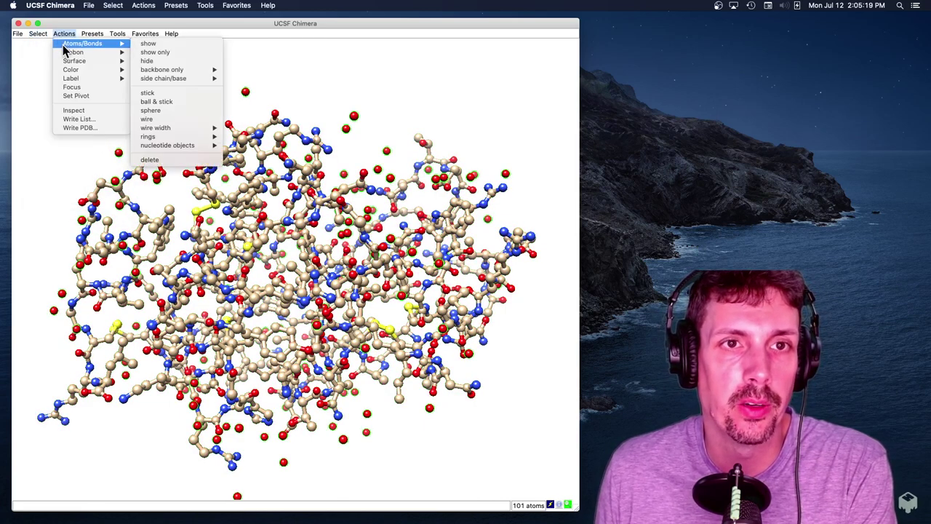
{"action": "left_click", "coordinate": [169, 161]}
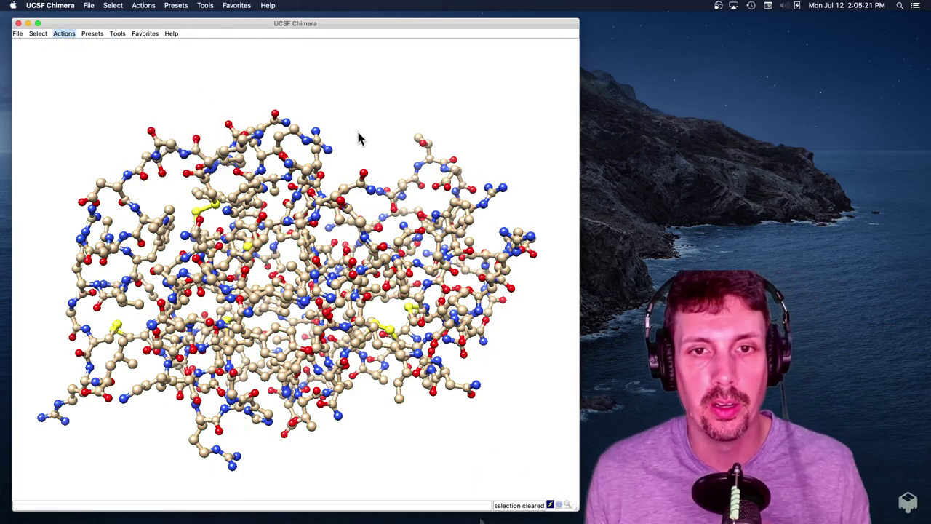
{"action": "left_click_drag", "start_coordinate": [281, 277], "coordinate": [232, 253]}
Color the whole molecule light gray
{"action": "left_click", "coordinate": [38, 35]}
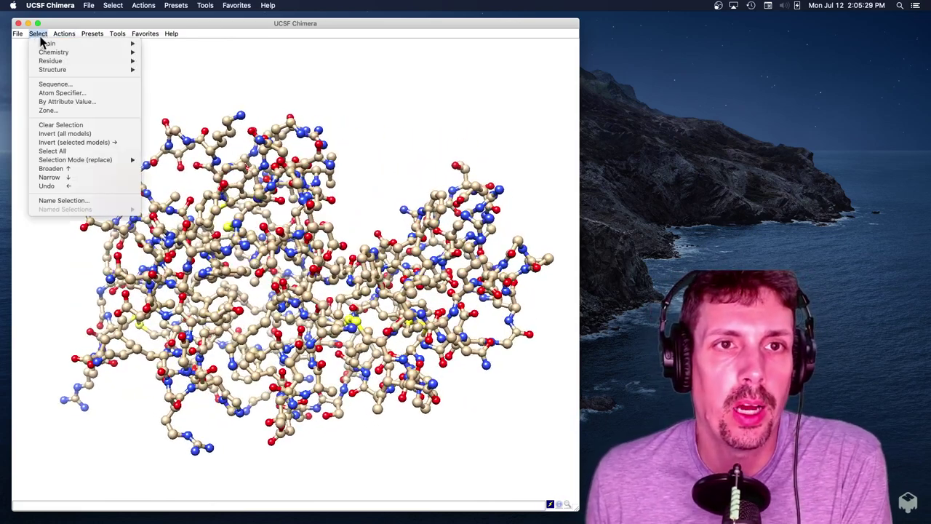
{"action": "left_click", "coordinate": [64, 34]}
{"action": "mouse_move", "coordinate": [73, 69]}
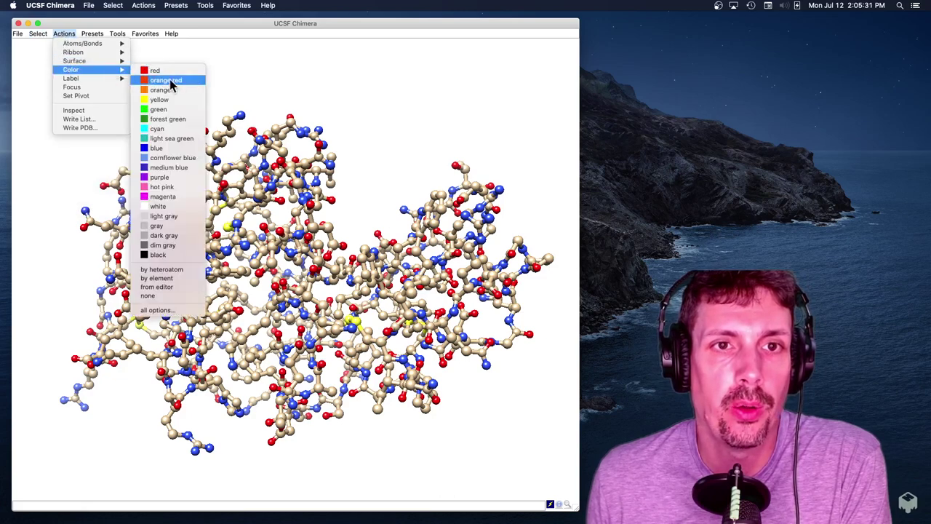
{"action": "left_click", "coordinate": [171, 216]}
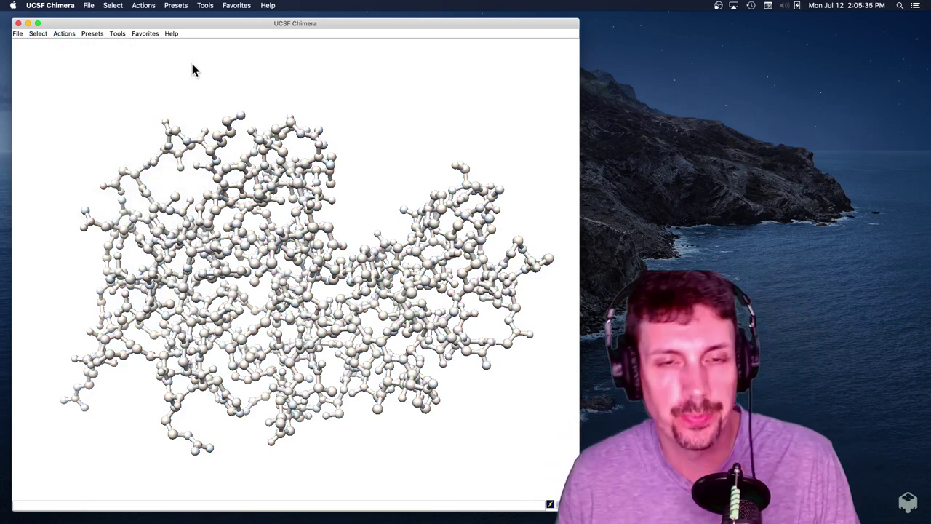
Select the positively charged residues and color them blue
{"action": "left_click", "coordinate": [38, 34]}
{"action": "left_click", "coordinate": [65, 35]}
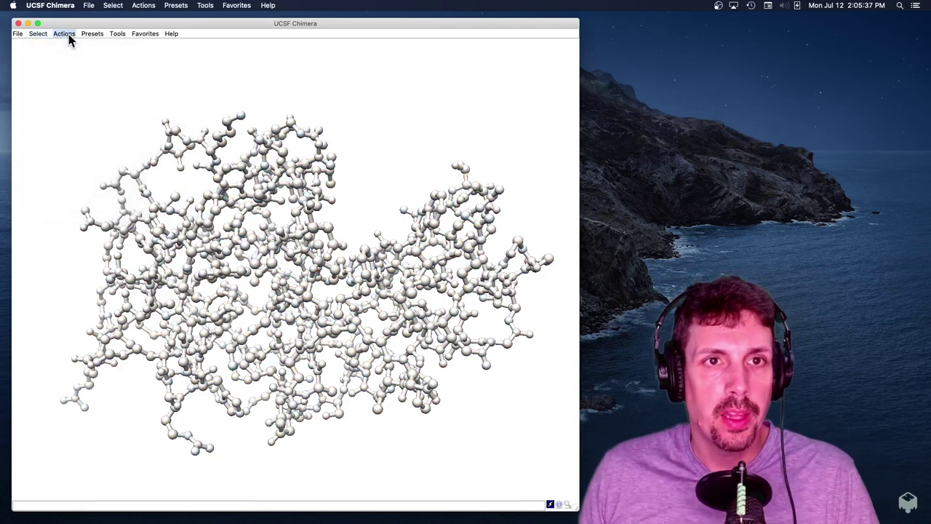
{"action": "left_click", "coordinate": [41, 34]}
{"action": "mouse_move", "coordinate": [53, 62]}
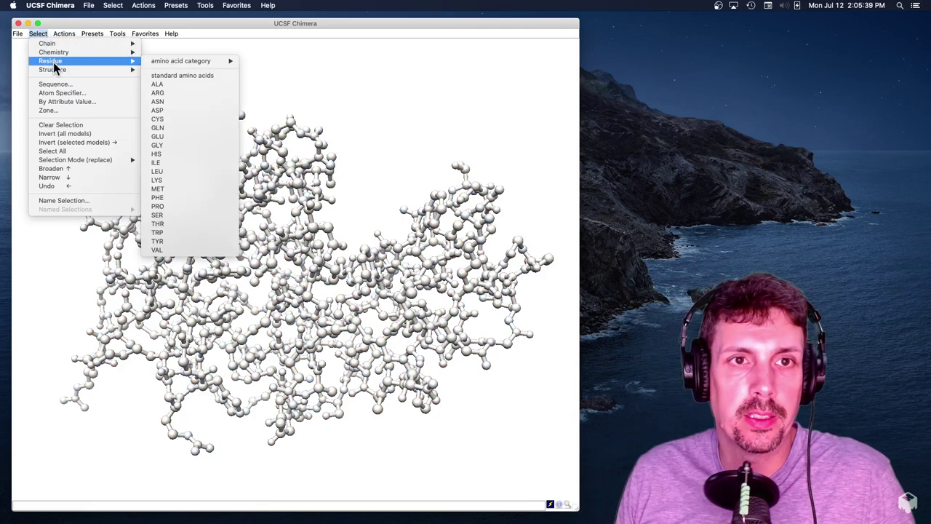
{"action": "mouse_move", "coordinate": [179, 64]}
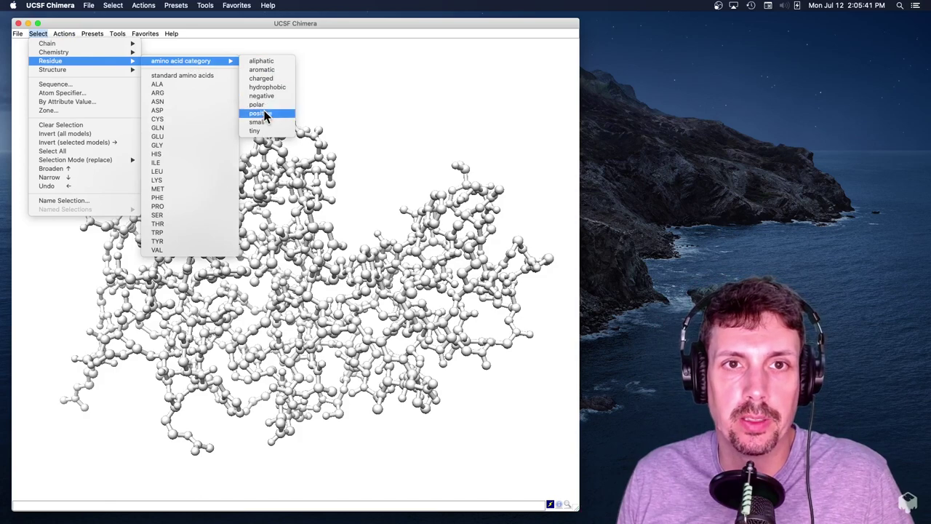
{"action": "left_click", "coordinate": [256, 113]}
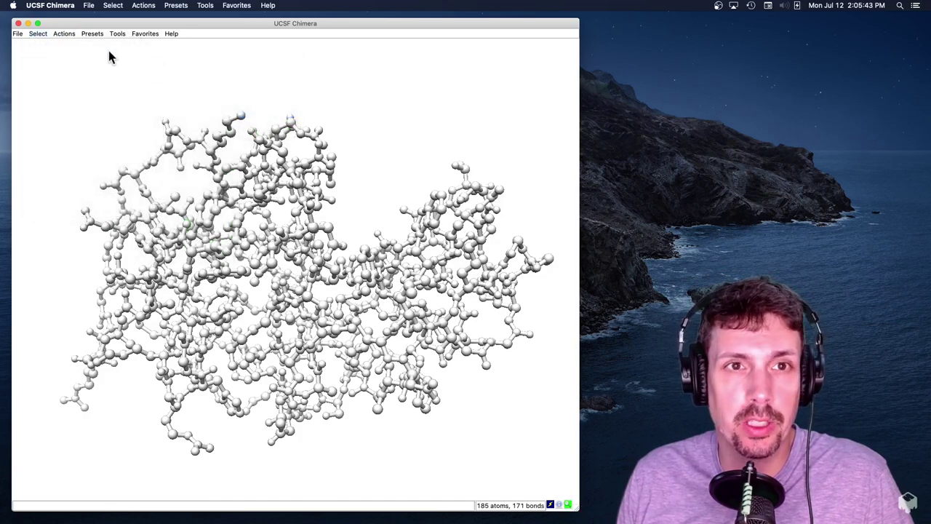
{"action": "left_click", "coordinate": [64, 34]}
{"action": "mouse_move", "coordinate": [90, 69]}
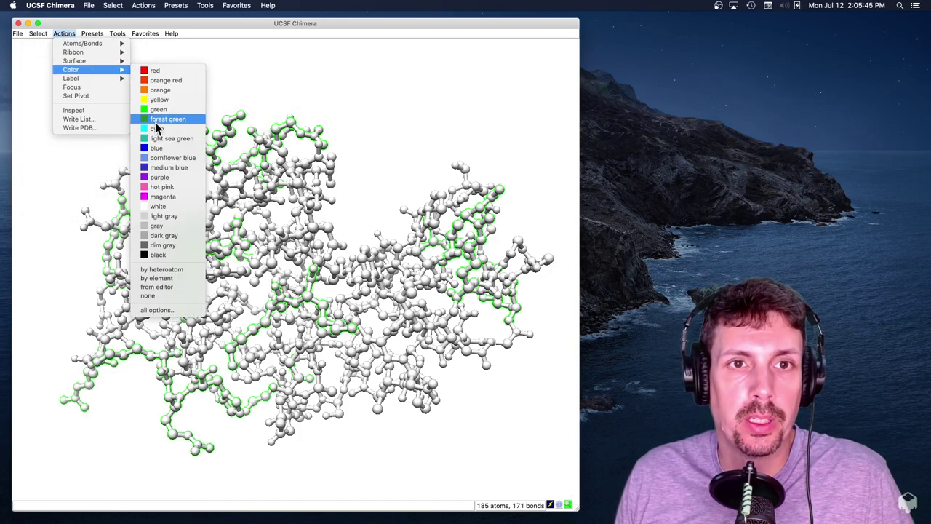
{"action": "left_click", "coordinate": [156, 149]}
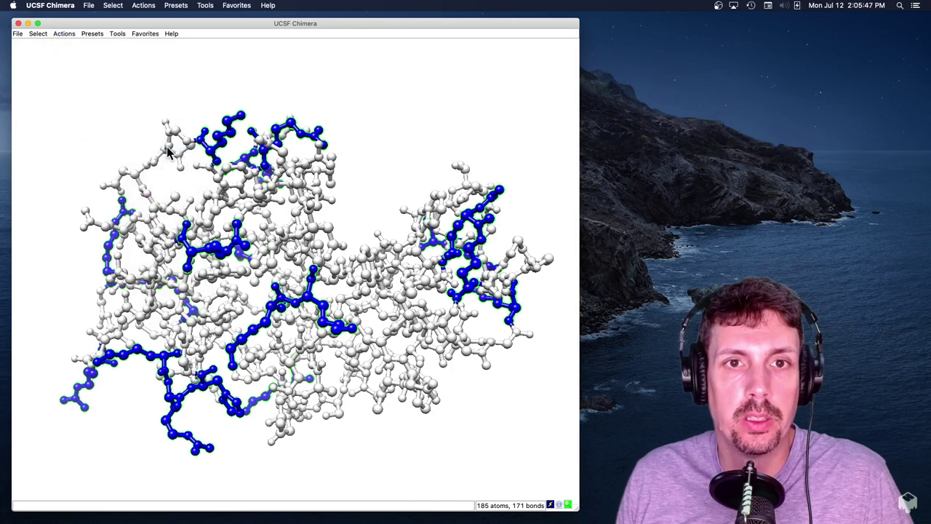
Select the negatively charged residues and color them red
{"action": "left_click", "coordinate": [44, 34]}
{"action": "mouse_move", "coordinate": [57, 62]}
{"action": "mouse_move", "coordinate": [199, 61]}
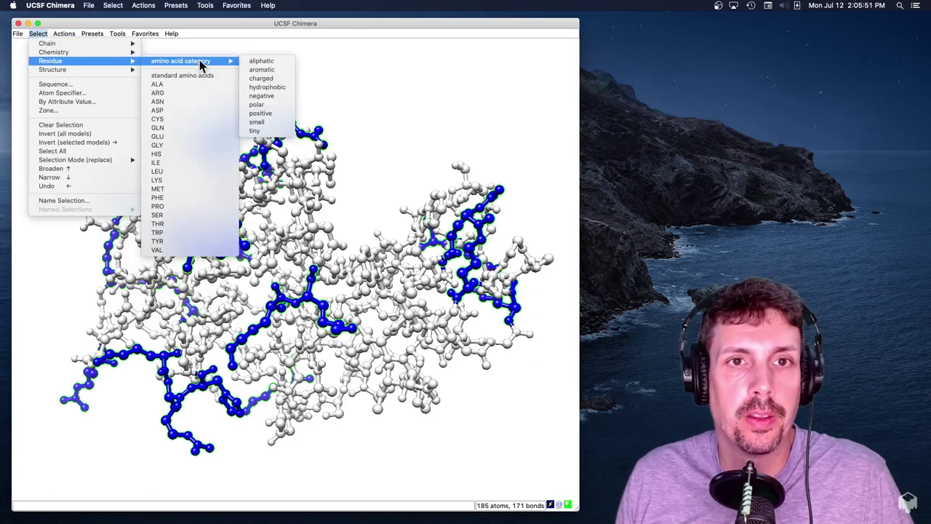
{"action": "left_click", "coordinate": [268, 96]}
{"action": "left_click", "coordinate": [64, 34]}
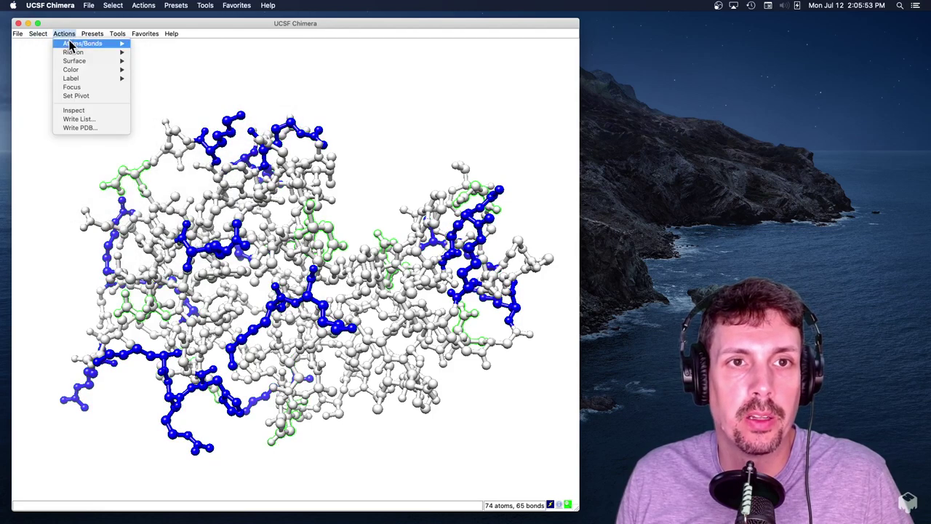
{"action": "mouse_move", "coordinate": [73, 70]}
{"action": "left_click", "coordinate": [173, 71]}
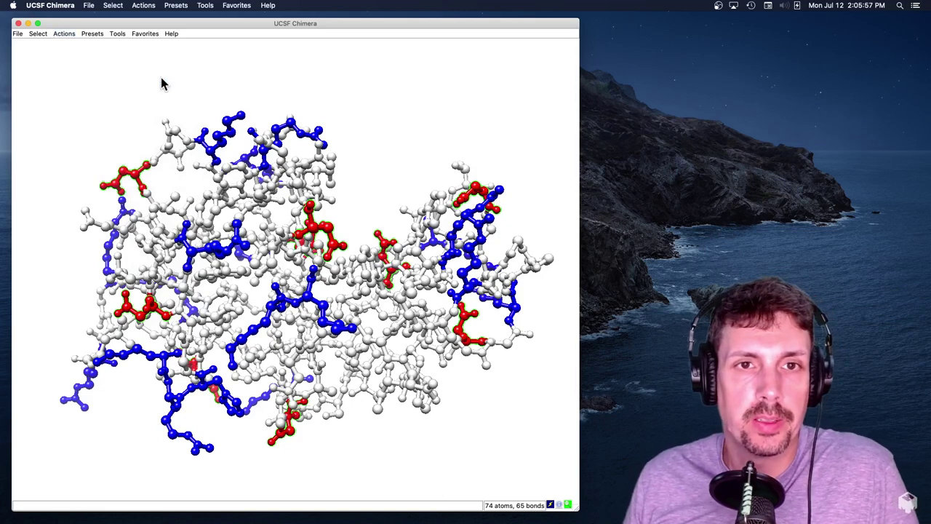
Select the hydrophobic residues and color them yellow
{"action": "left_click", "coordinate": [38, 34]}
{"action": "mouse_move", "coordinate": [51, 61]}
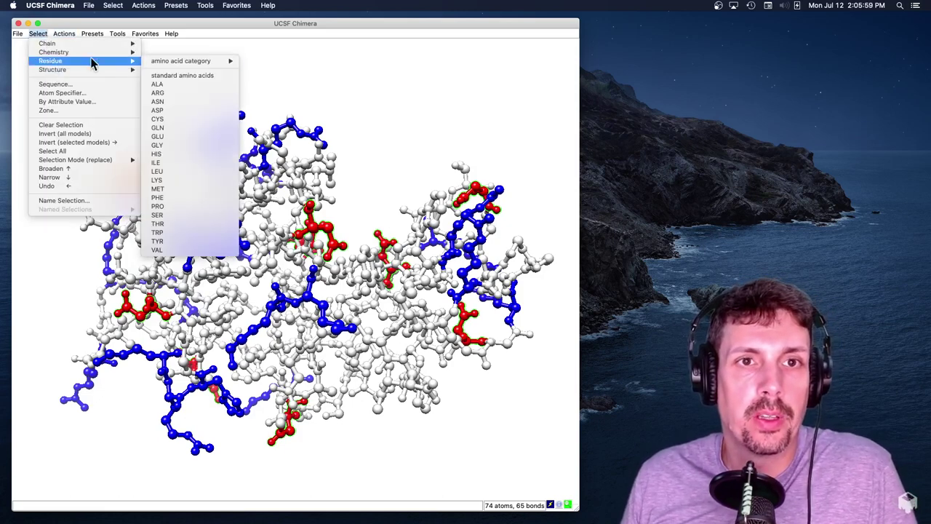
{"action": "mouse_move", "coordinate": [196, 62]}
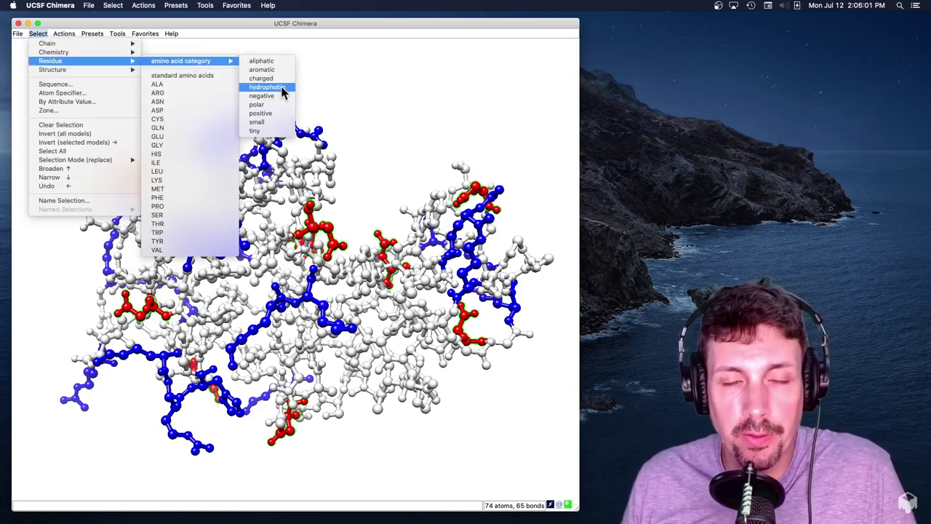
{"action": "left_click", "coordinate": [267, 87]}
{"action": "left_click", "coordinate": [64, 33]}
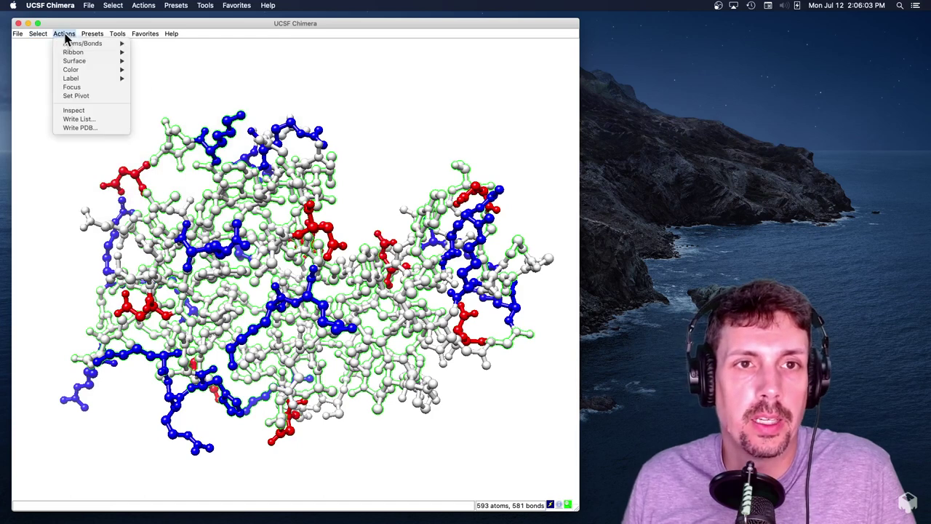
{"action": "mouse_move", "coordinate": [69, 45]}
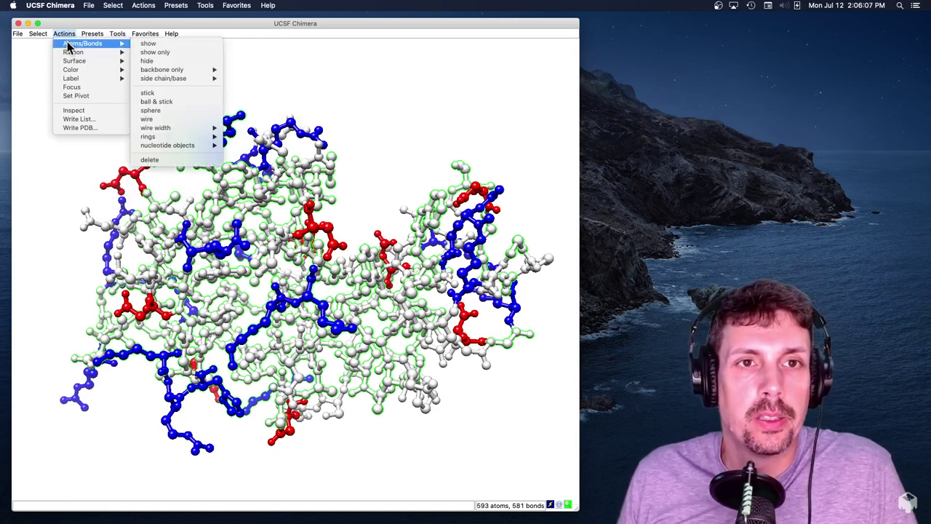
{"action": "mouse_move", "coordinate": [72, 69]}
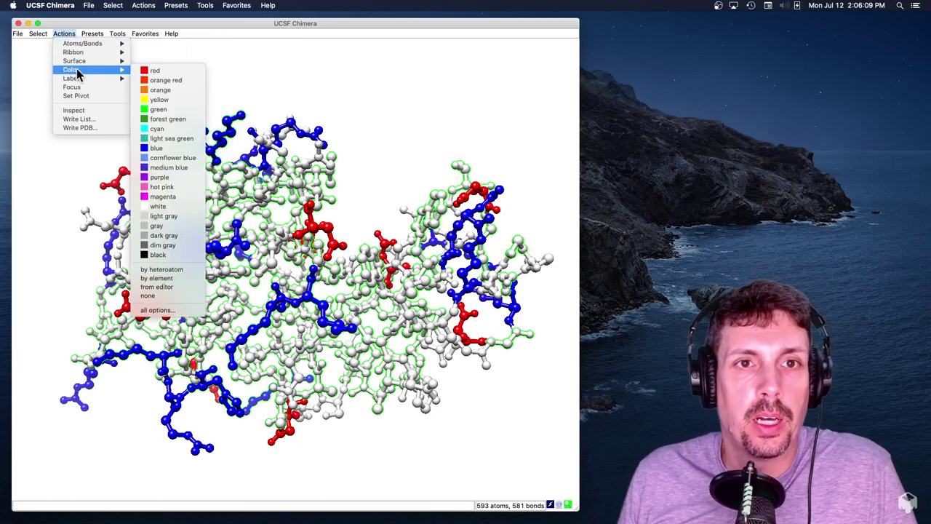
{"action": "left_click", "coordinate": [181, 99]}
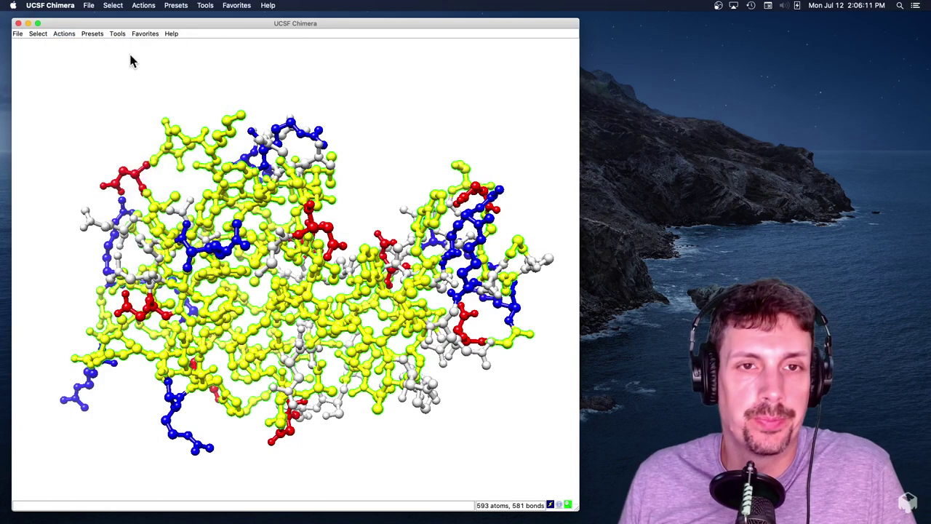
Bring up the Select > Structure > backbone choices to pick the full backbone
{"action": "left_click", "coordinate": [57, 35]}
{"action": "left_click", "coordinate": [38, 35]}
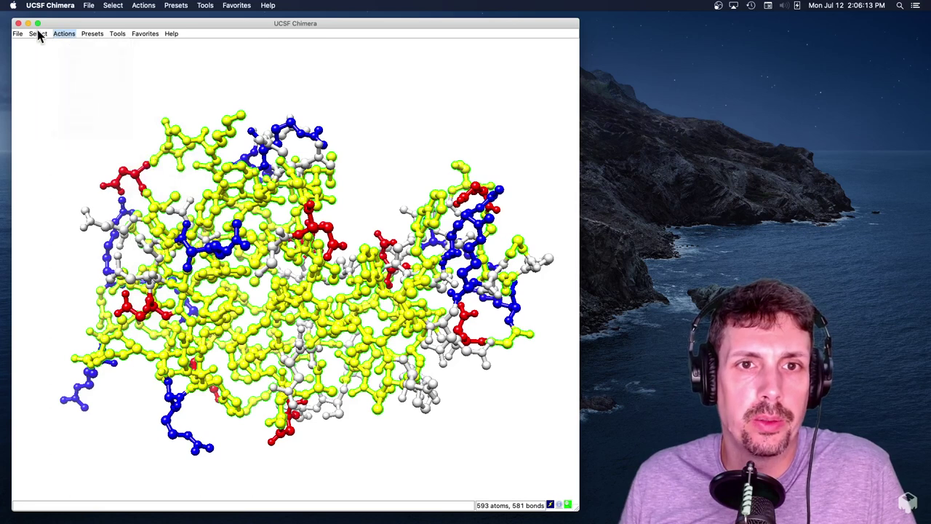
{"action": "left_click", "coordinate": [38, 34]}
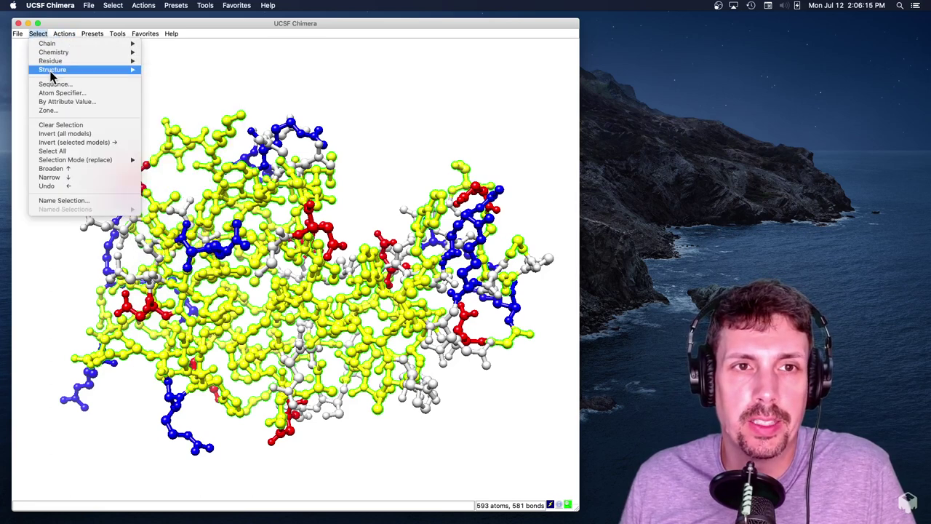
{"action": "mouse_move", "coordinate": [51, 71]}
{"action": "mouse_move", "coordinate": [181, 70]}
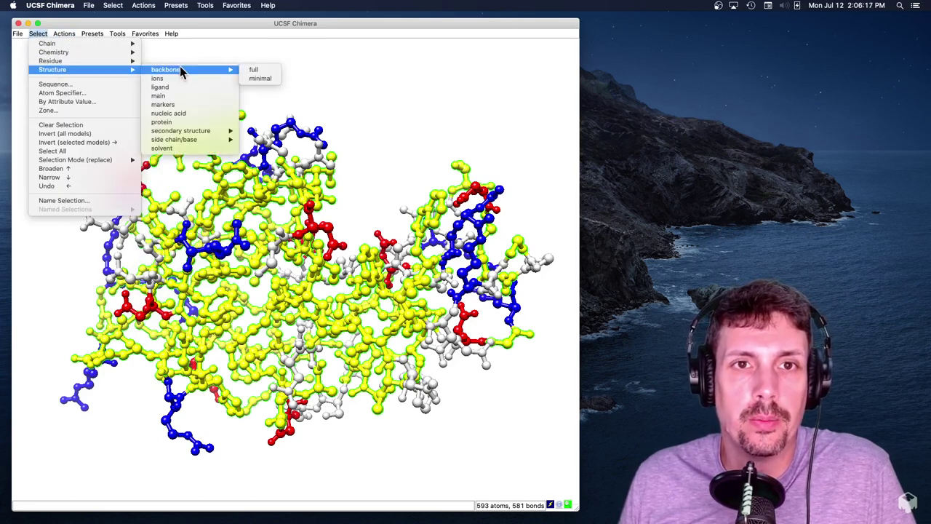
Select the full protein backbone and color it light gray
{"action": "left_click", "coordinate": [254, 70]}
{"action": "left_click", "coordinate": [64, 34]}
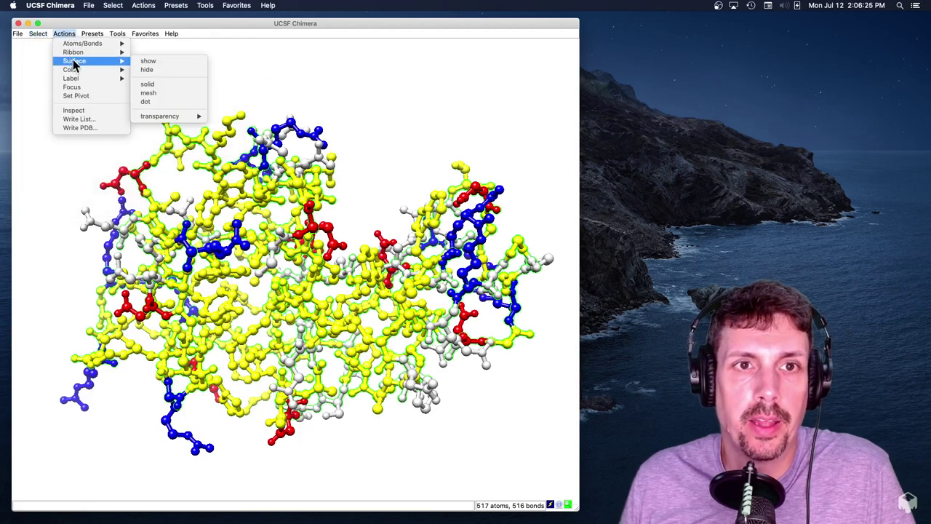
{"action": "mouse_move", "coordinate": [80, 69]}
{"action": "left_click", "coordinate": [163, 216]}
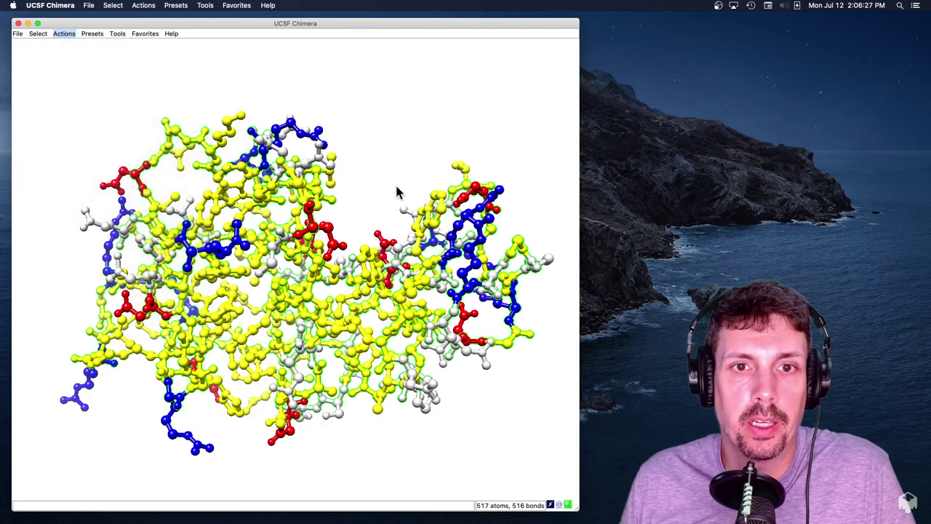
{"action": "mouse_move", "coordinate": [436, 113]}
{"action": "left_mouse_down"}
{"action": "mouse_move", "coordinate": [405, 124]}
{"action": "mouse_move", "coordinate": [431, 112]}
{"action": "left_mouse_up"}
Clear the selection and rotate the molecule to view the colored side chains
{"action": "left_click", "coordinate": [37, 34]}
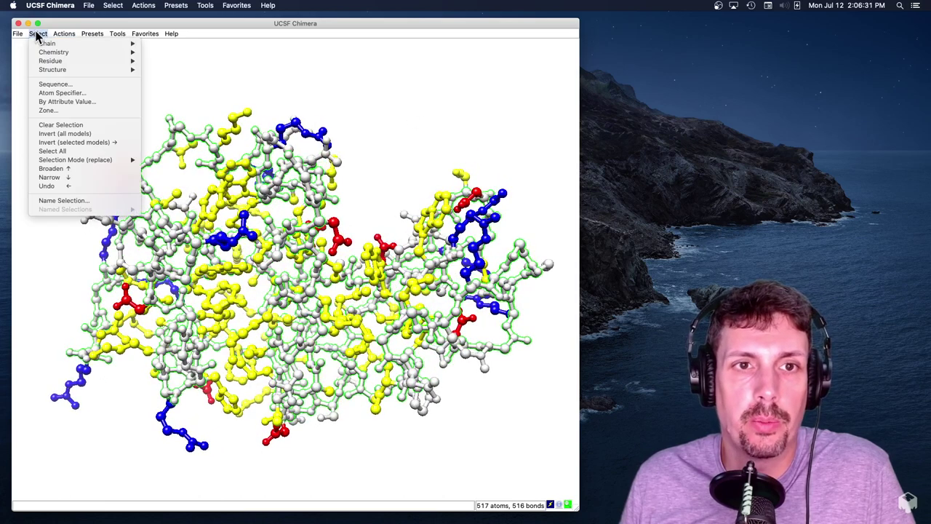
{"action": "left_click", "coordinate": [38, 34]}
{"action": "left_click", "coordinate": [37, 35]}
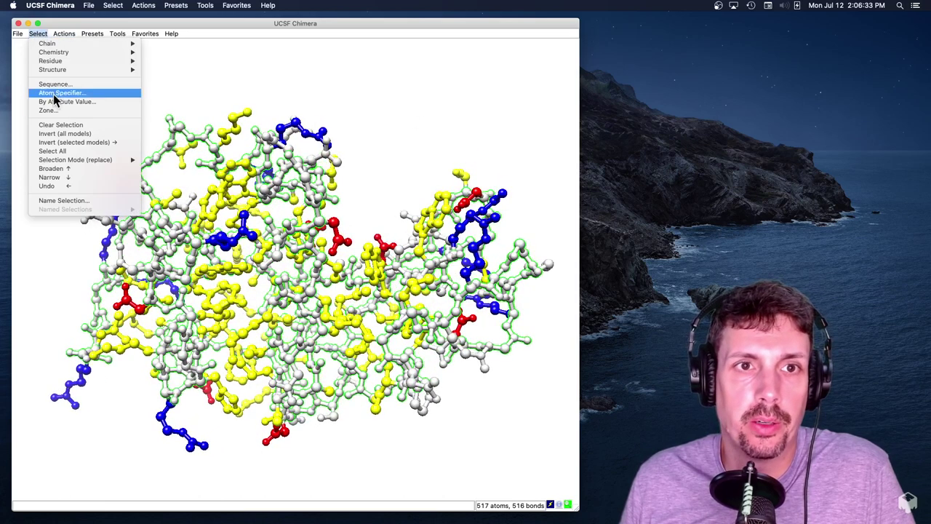
{"action": "left_click", "coordinate": [62, 125]}
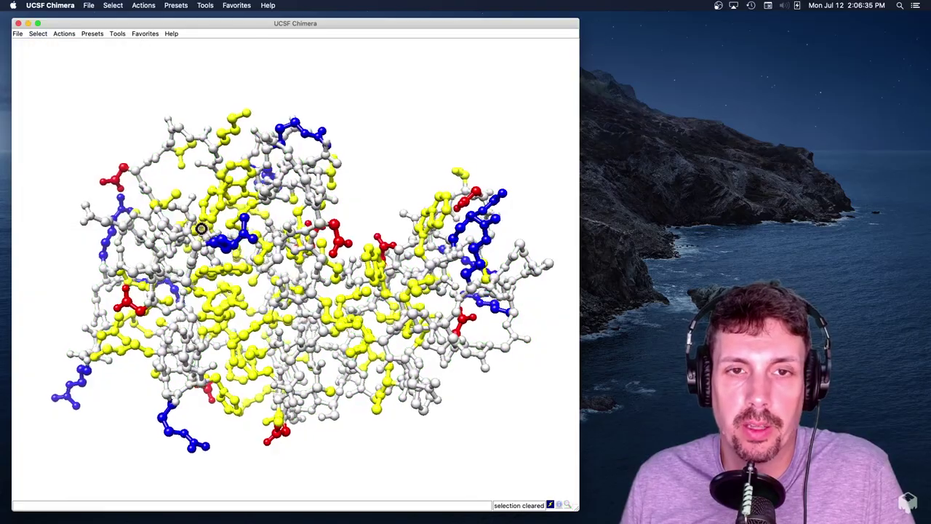
{"action": "left_click_drag", "start_coordinate": [200, 231], "coordinate": [340, 263]}
{"action": "left_click_drag", "start_coordinate": [264, 275], "coordinate": [229, 288]}
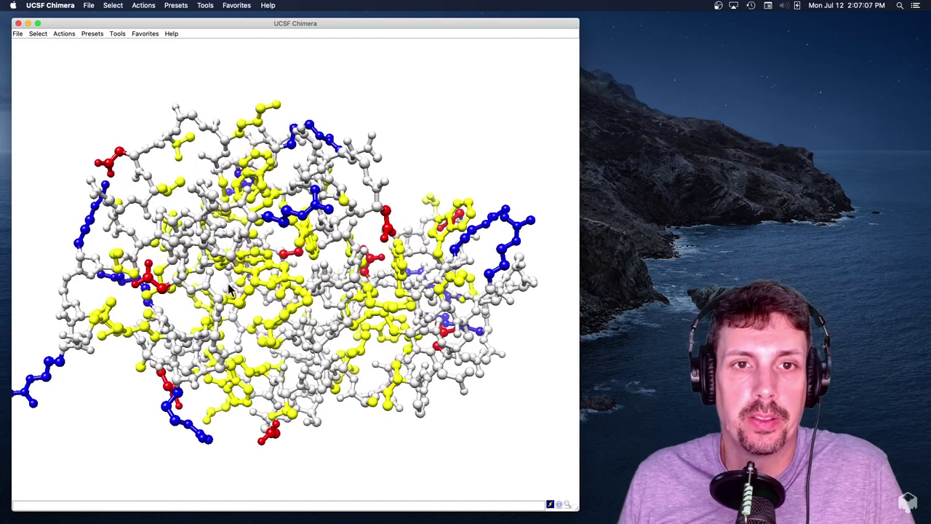
Show all atoms as space-filling spheres
{"action": "left_click", "coordinate": [64, 34]}
{"action": "mouse_move", "coordinate": [76, 43]}
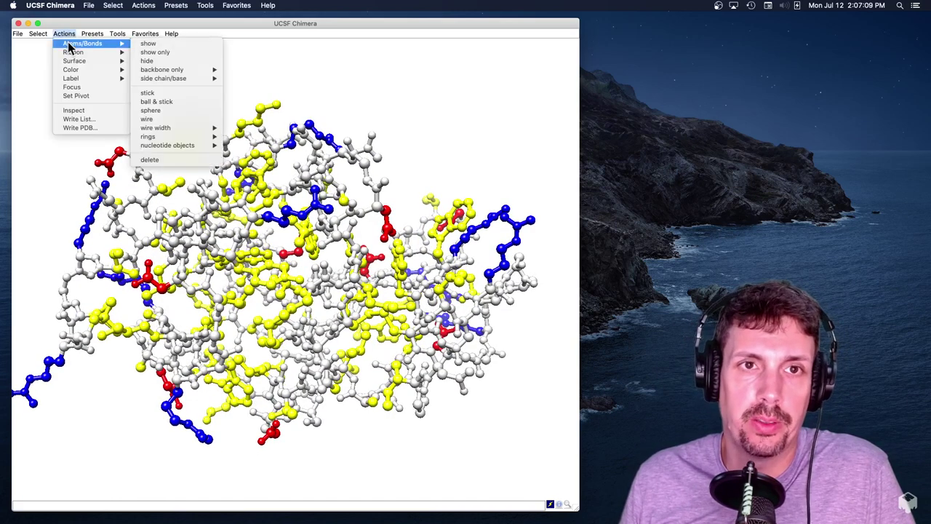
{"action": "left_click", "coordinate": [172, 111]}
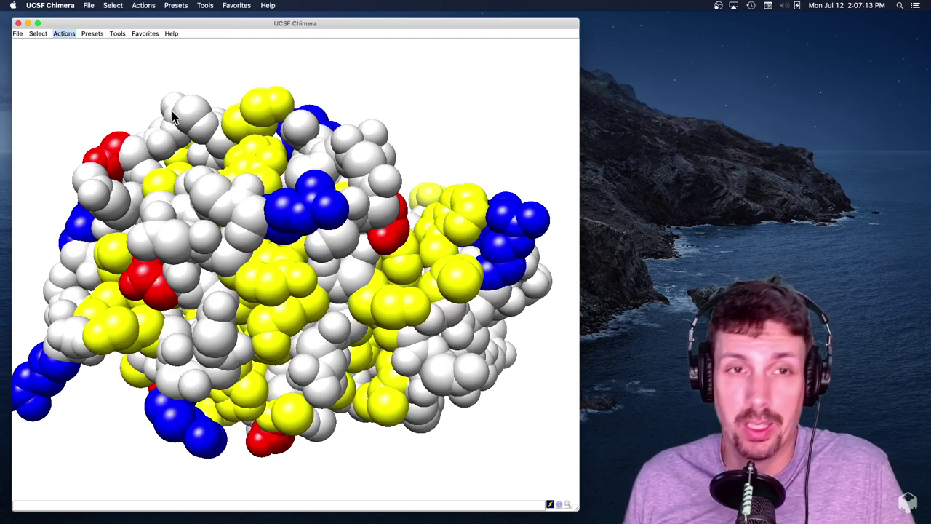
Browse the Tools menu categories, then dismiss the list
{"action": "left_click", "coordinate": [119, 34]}
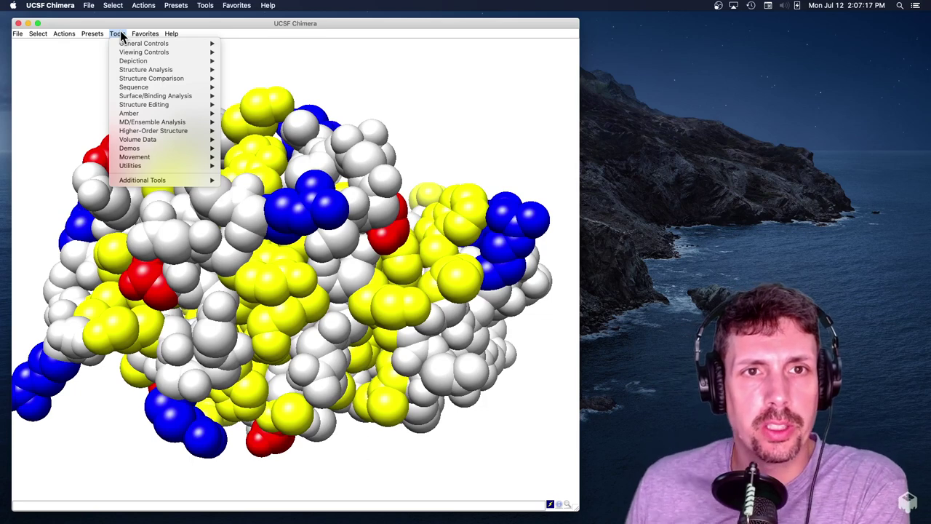
{"action": "mouse_move", "coordinate": [135, 115]}
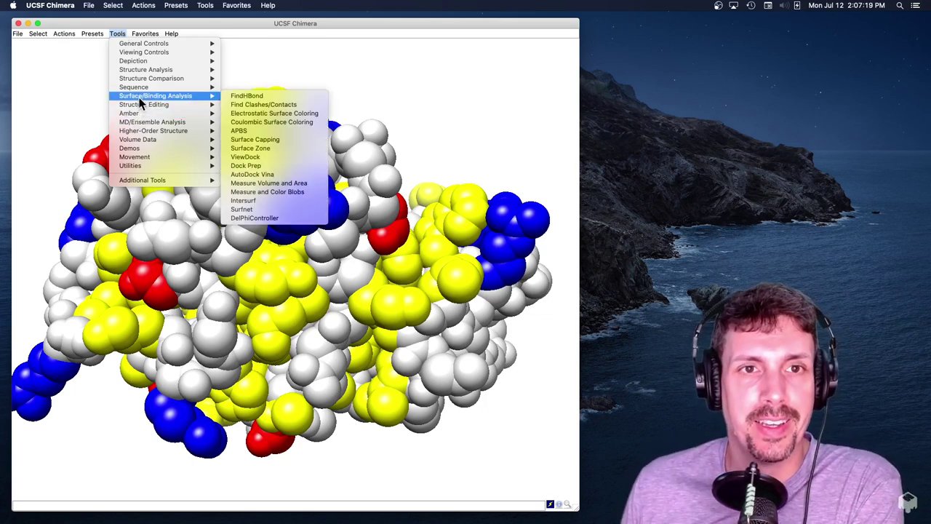
{"action": "mouse_move", "coordinate": [143, 64]}
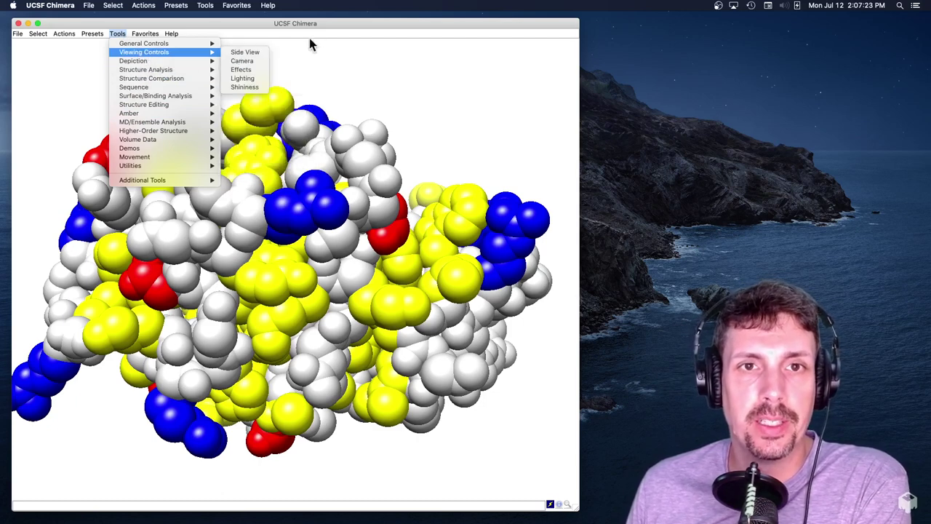
{"action": "left_click", "coordinate": [295, 23]}
Open Favorites > Side View and set three-point lighting with the fill light moved down-right
{"action": "left_click", "coordinate": [145, 33]}
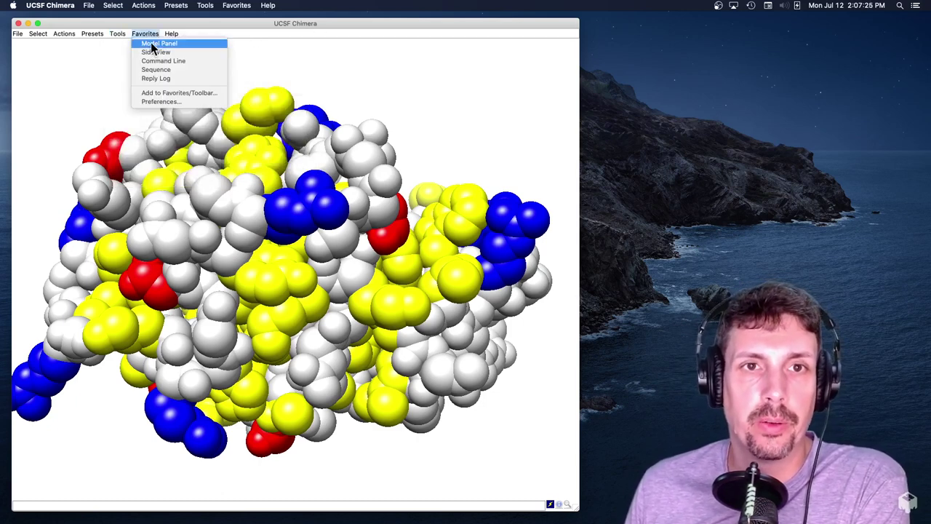
{"action": "left_click", "coordinate": [157, 52]}
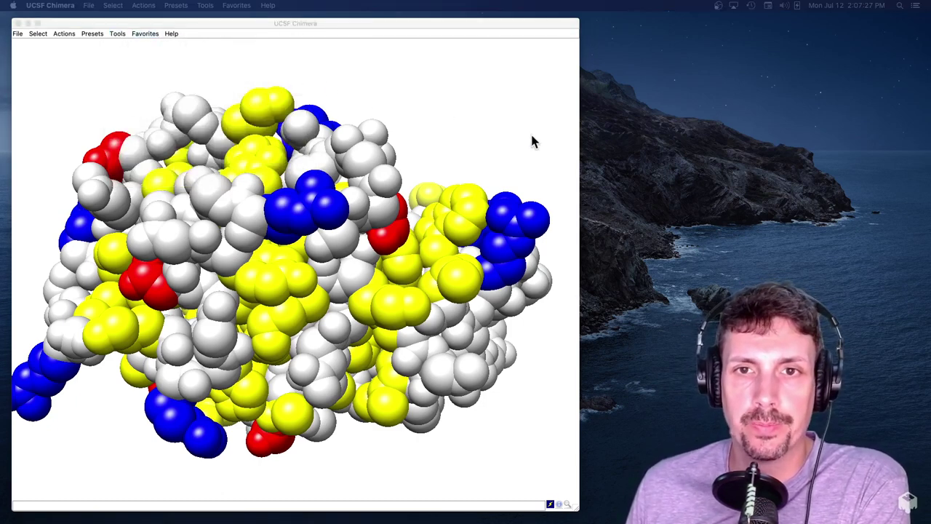
{"action": "left_click_drag", "start_coordinate": [773, 130], "coordinate": [715, 104]}
{"action": "left_click", "coordinate": [769, 118]}
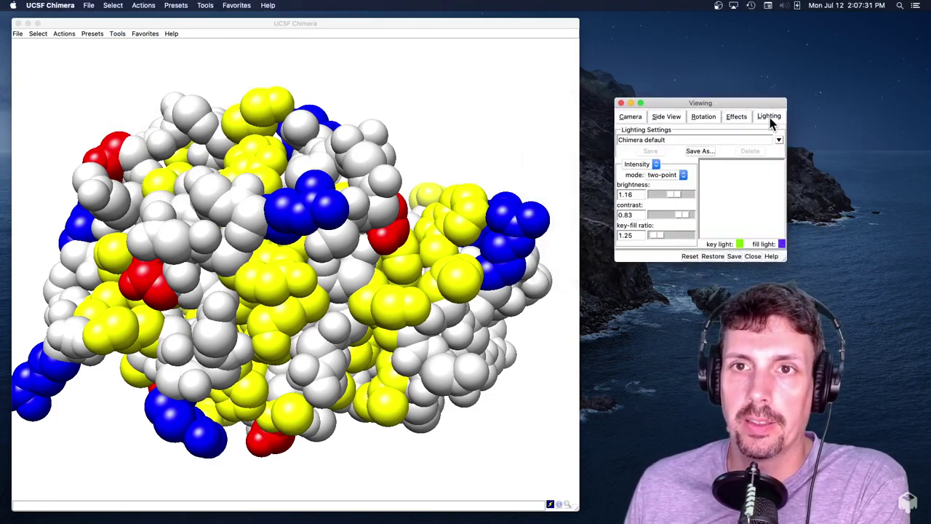
{"action": "left_click", "coordinate": [673, 175]}
{"action": "left_click", "coordinate": [676, 185]}
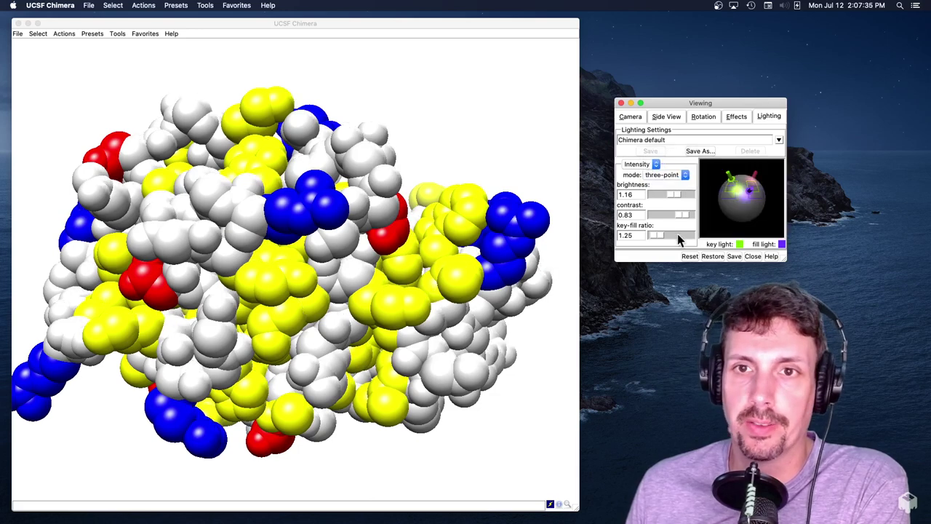
{"action": "mouse_move", "coordinate": [746, 191]}
{"action": "left_mouse_down"}
{"action": "mouse_move", "coordinate": [760, 213]}
{"action": "mouse_move", "coordinate": [723, 181]}
{"action": "mouse_move", "coordinate": [672, 195]}
{"action": "mouse_move", "coordinate": [694, 218]}
{"action": "mouse_move", "coordinate": [648, 218]}
{"action": "mouse_move", "coordinate": [704, 223]}
{"action": "mouse_move", "coordinate": [659, 235]}
{"action": "left_mouse_up"}
Test shadows and silhouettes in the Effects settings, leaving both off
{"action": "left_click", "coordinate": [736, 117]}
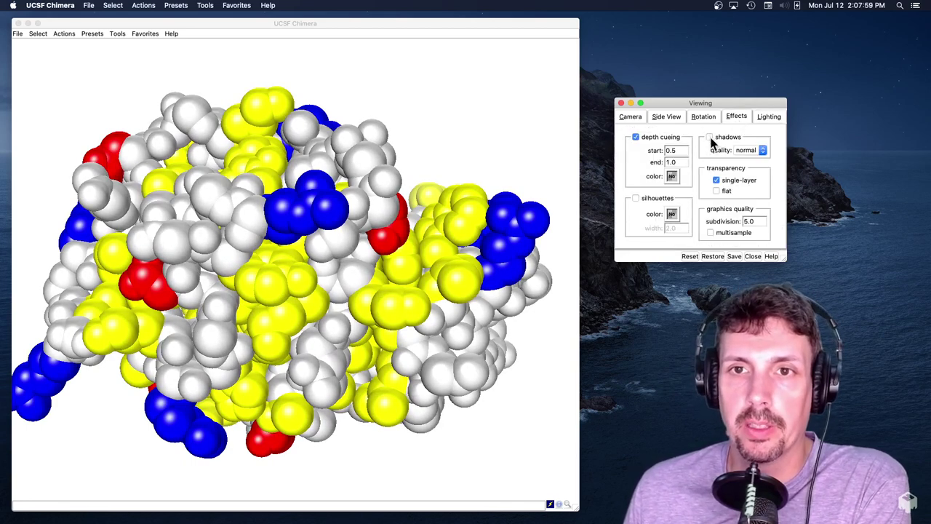
{"action": "left_click", "coordinate": [710, 138]}
{"action": "left_click", "coordinate": [710, 138]}
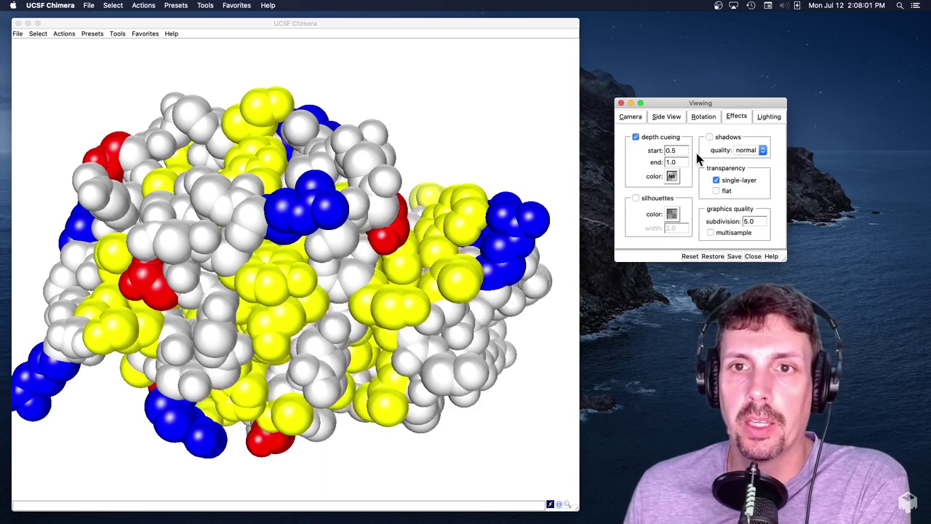
{"action": "left_click", "coordinate": [651, 200]}
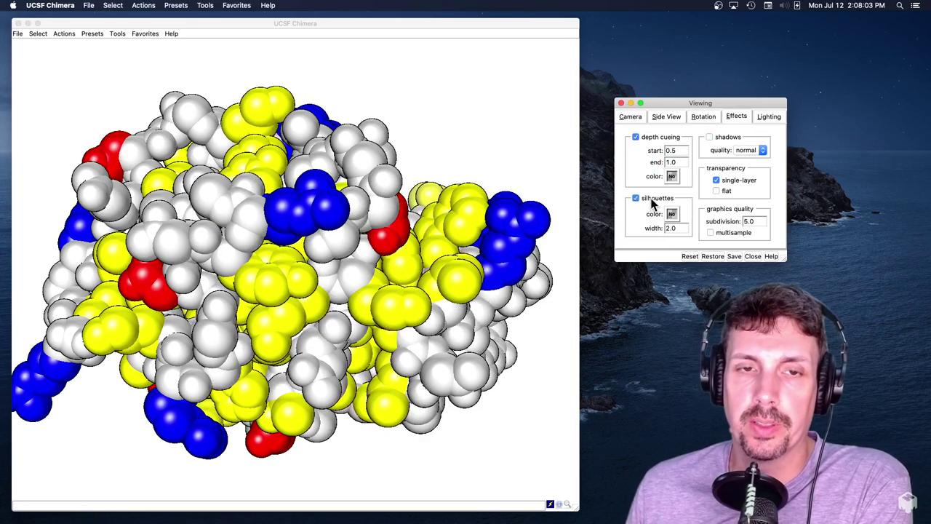
{"action": "left_click", "coordinate": [652, 204]}
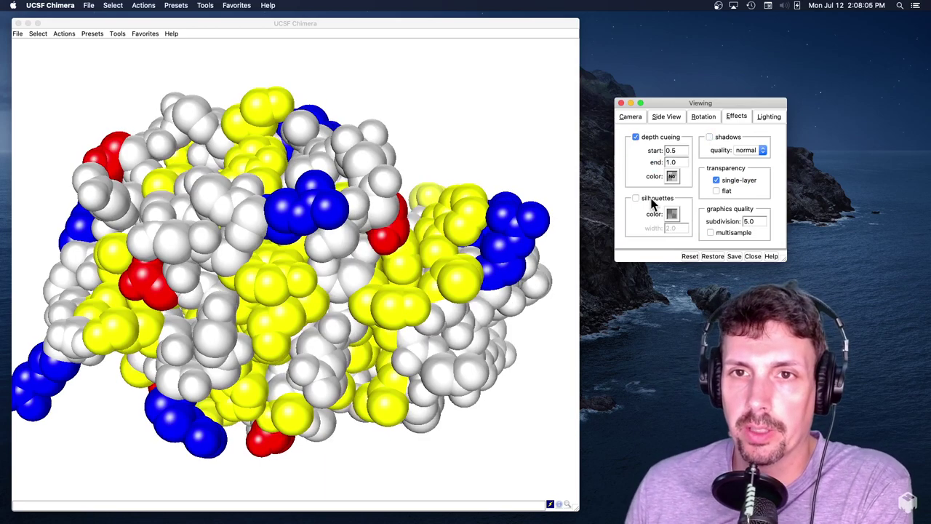
Push the near clip plane into the molecule and open the Surface Capping settings
{"action": "left_click", "coordinate": [669, 118]}
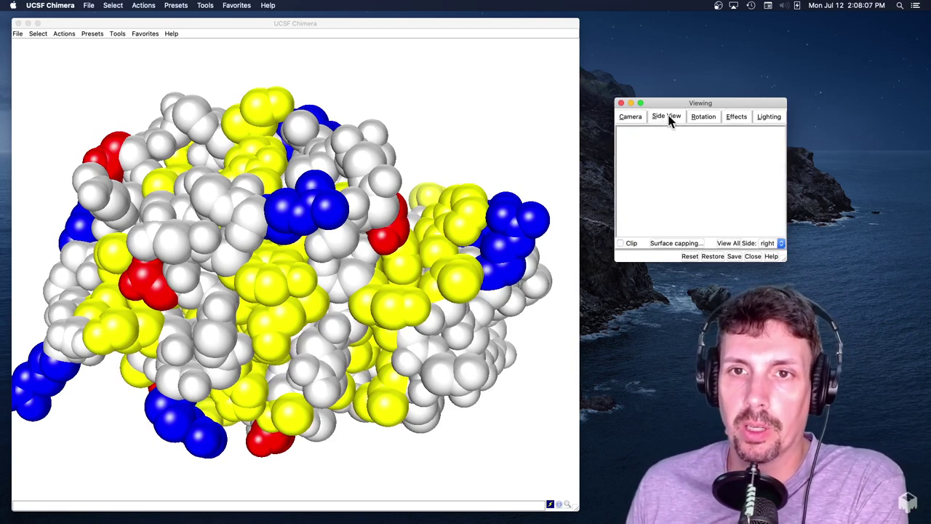
{"action": "left_click", "coordinate": [640, 119]}
{"action": "left_click", "coordinate": [665, 118]}
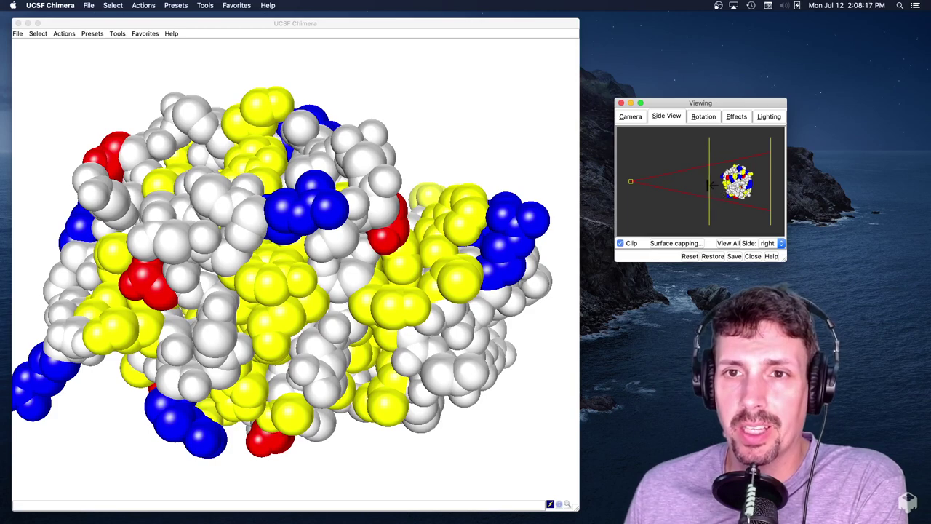
{"action": "left_click_drag", "start_coordinate": [710, 186], "coordinate": [738, 187]}
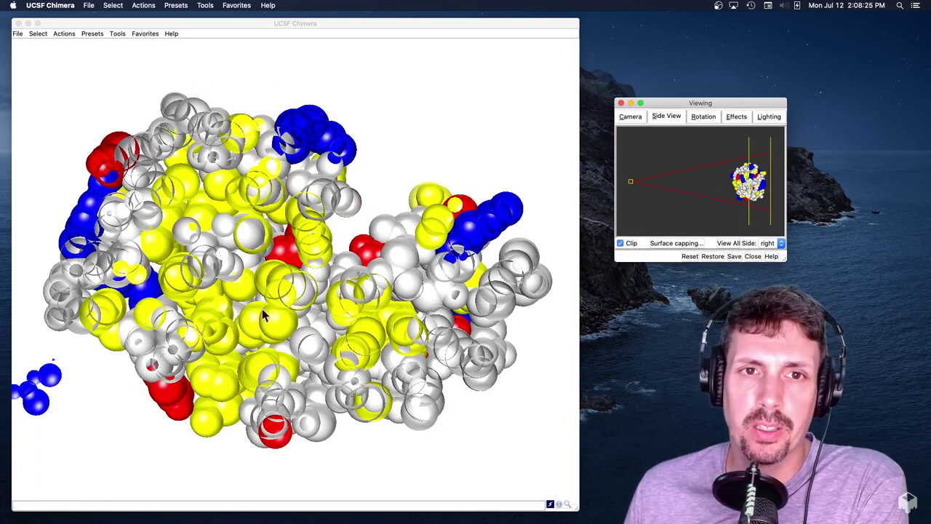
{"action": "left_click", "coordinate": [681, 244]}
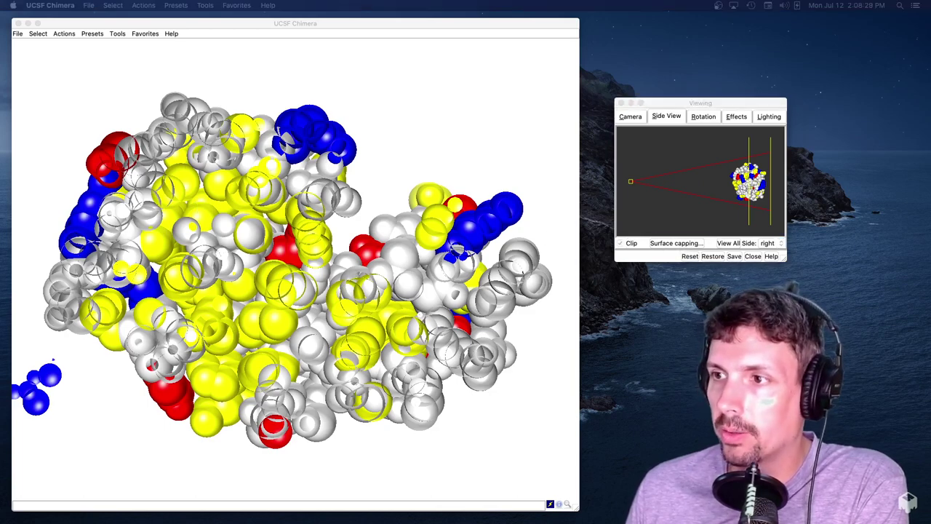
{"action": "left_click_drag", "start_coordinate": [615, 187], "coordinate": [684, 275]}
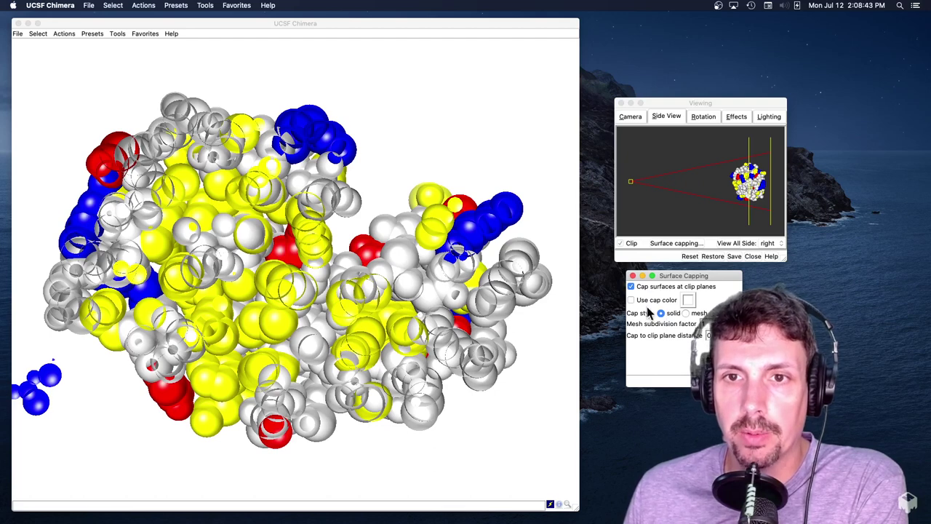
Close Surface Capping and slide the near clip plane back into the lysozyme
{"action": "key", "text": "super+w"}
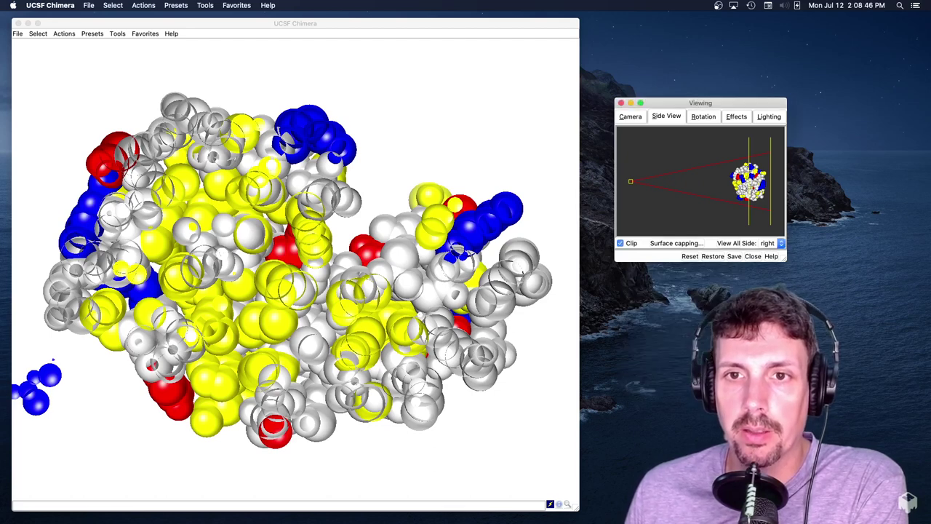
{"action": "left_click", "coordinate": [620, 243]}
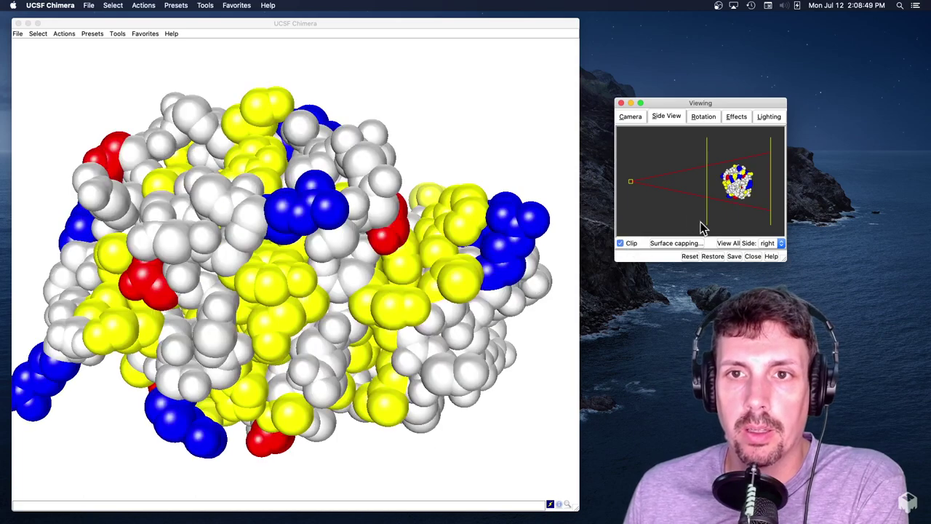
{"action": "left_click_drag", "start_coordinate": [705, 224], "coordinate": [738, 214]}
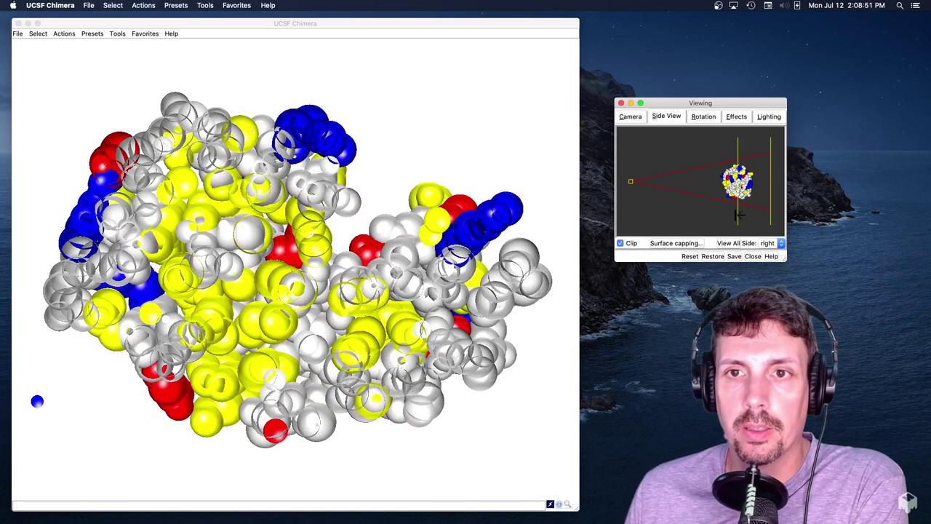
Reopen and close Surface Capping, then enlarge the Viewing window
{"action": "left_click", "coordinate": [675, 244]}
{"action": "left_click", "coordinate": [710, 376]}
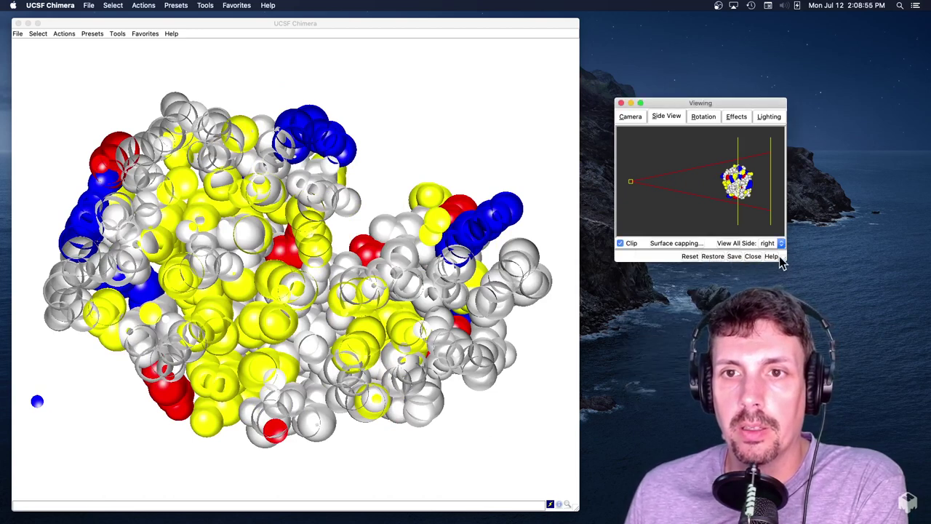
{"action": "left_click_drag", "start_coordinate": [780, 257], "coordinate": [844, 294]}
Enlarge the Side View and pull the far and near clip planes into a thin slab
{"action": "left_click_drag", "start_coordinate": [704, 104], "coordinate": [635, 46]}
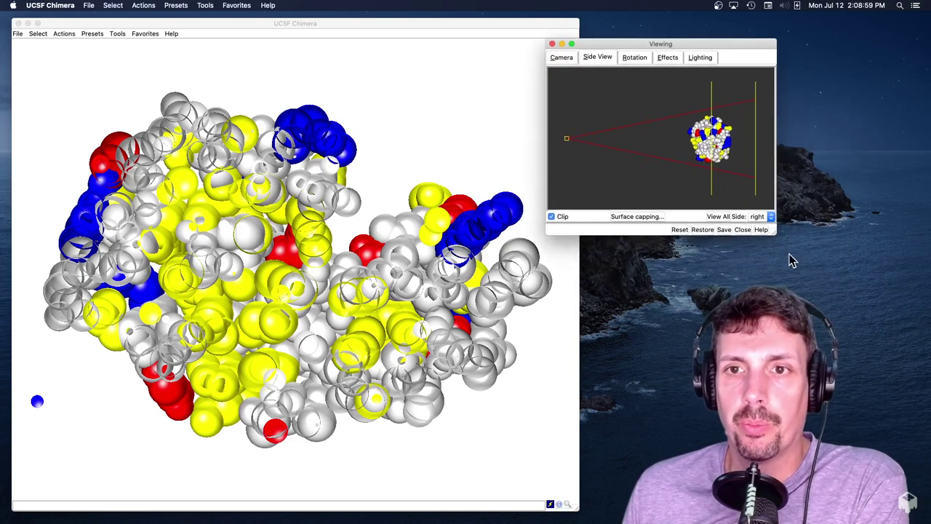
{"action": "left_click_drag", "start_coordinate": [775, 231], "coordinate": [882, 400]}
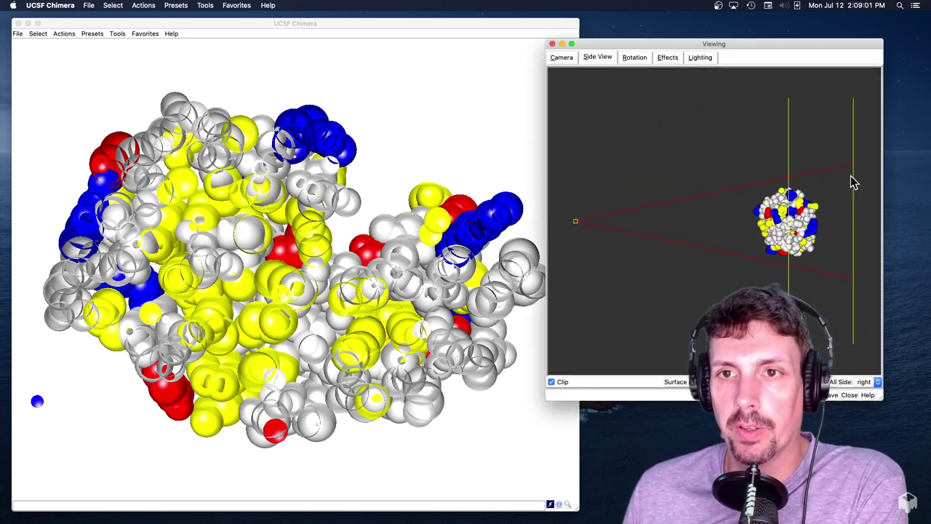
{"action": "left_click_drag", "start_coordinate": [855, 182], "coordinate": [765, 152]}
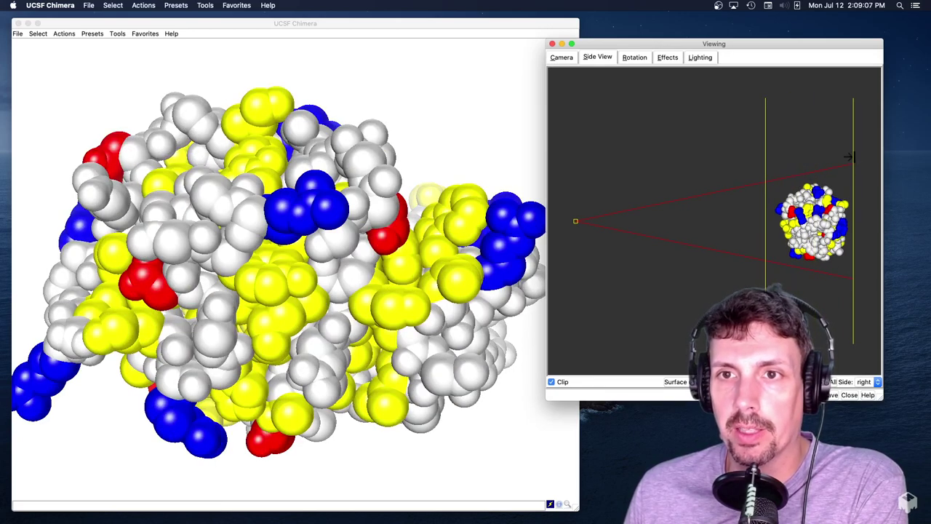
{"action": "mouse_move", "coordinate": [847, 156]}
{"action": "left_mouse_down"}
{"action": "mouse_move", "coordinate": [793, 160]}
{"action": "mouse_move", "coordinate": [852, 157]}
{"action": "left_mouse_up"}
{"action": "left_click_drag", "start_coordinate": [767, 151], "coordinate": [814, 160]}
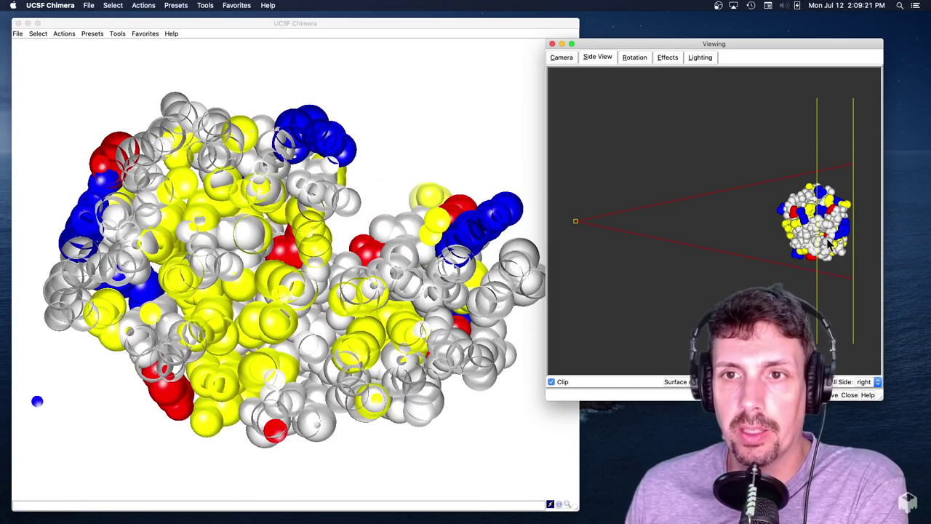
Rotate the molecule to inspect the cut and fine-tune the near clip plane
{"action": "left_click", "coordinate": [349, 327]}
{"action": "mouse_move", "coordinate": [349, 326]}
{"action": "left_mouse_down"}
{"action": "mouse_move", "coordinate": [351, 349]}
{"action": "mouse_move", "coordinate": [359, 313]}
{"action": "left_mouse_up"}
{"action": "left_click_drag", "start_coordinate": [818, 163], "coordinate": [806, 157]}
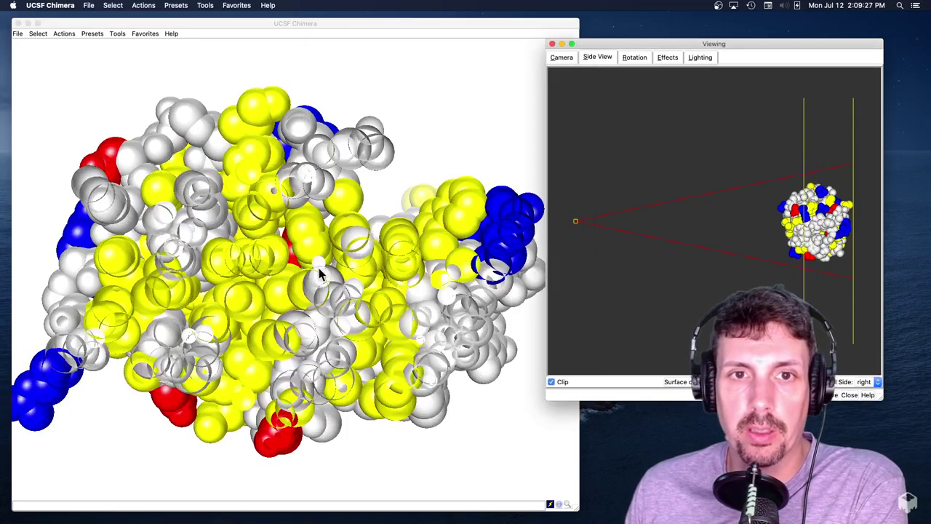
{"action": "left_click_drag", "start_coordinate": [318, 273], "coordinate": [393, 270]}
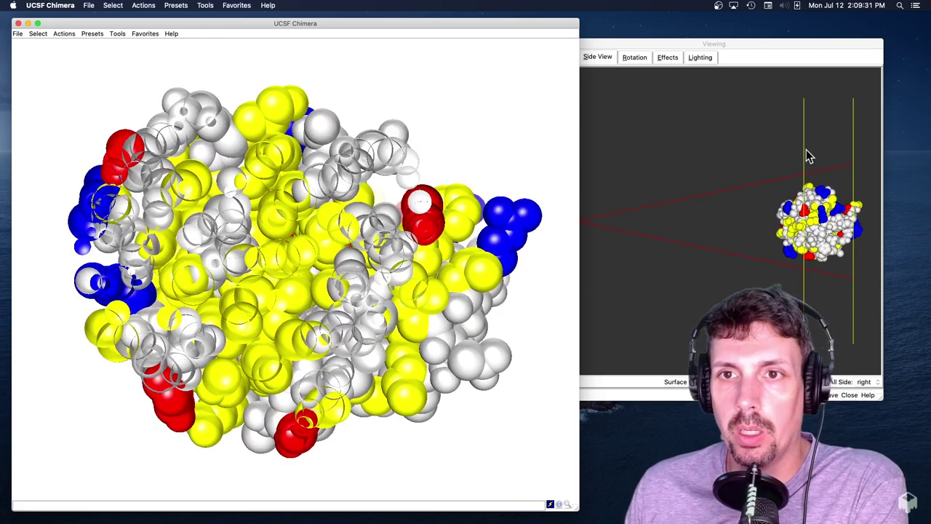
{"action": "left_click_drag", "start_coordinate": [809, 157], "coordinate": [806, 150]}
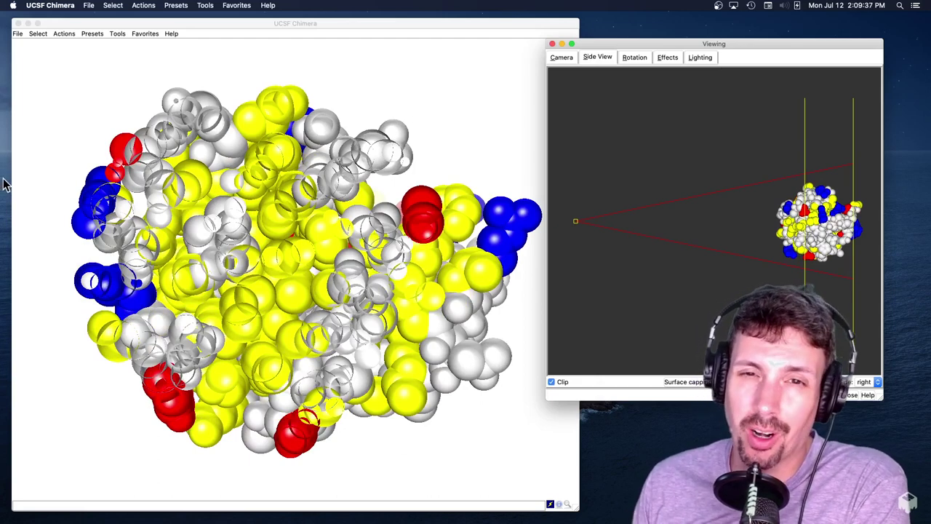
Dismiss the Presets menu and show the Tools > Surface/Binding Analysis submenu
{"action": "left_click", "coordinate": [95, 35]}
{"action": "left_click", "coordinate": [95, 35]}
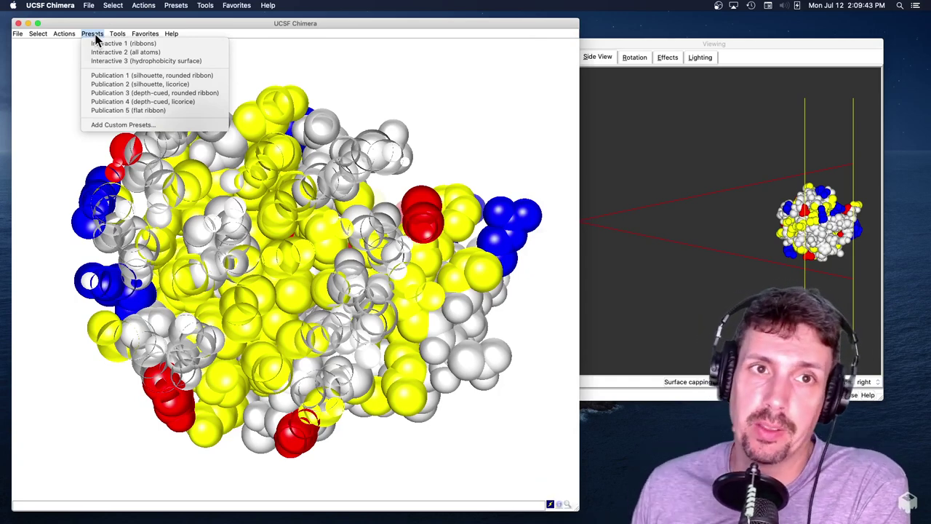
{"action": "left_click", "coordinate": [76, 27]}
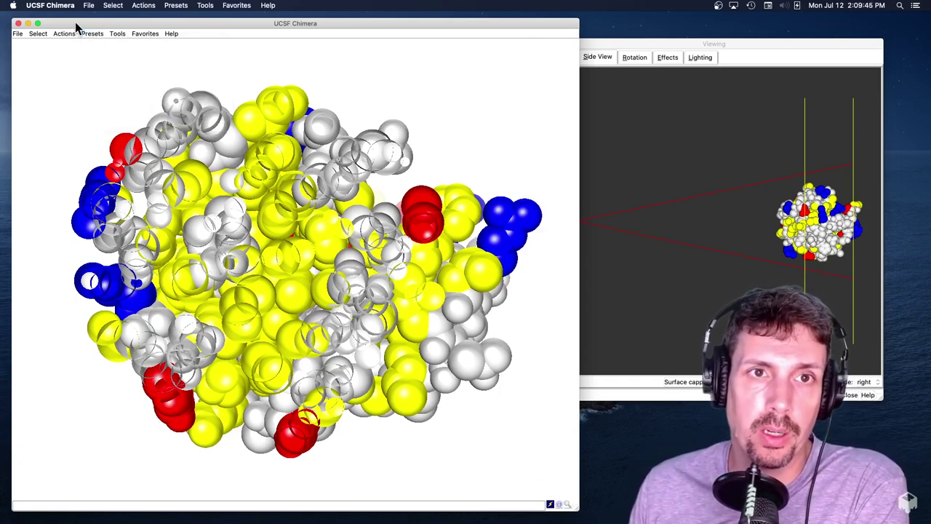
{"action": "left_click", "coordinate": [115, 34]}
{"action": "mouse_move", "coordinate": [159, 72]}
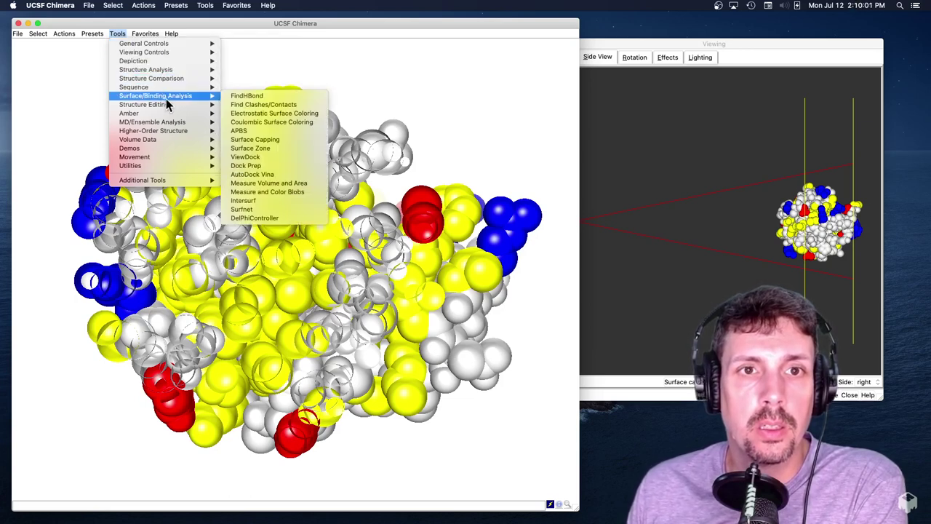
In Surface Capping, set the cap colour to yellow by zeroing blue, then close it
{"action": "mouse_move", "coordinate": [163, 108]}
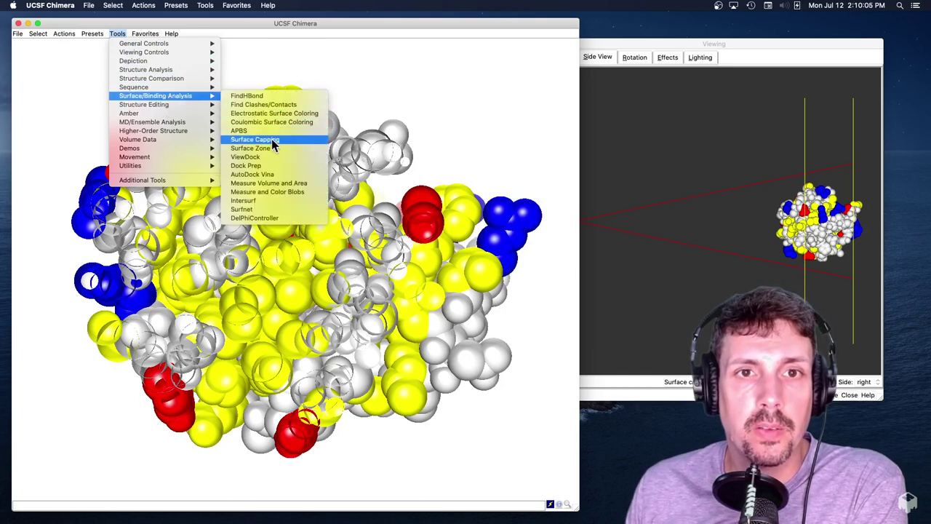
{"action": "left_click", "coordinate": [274, 141]}
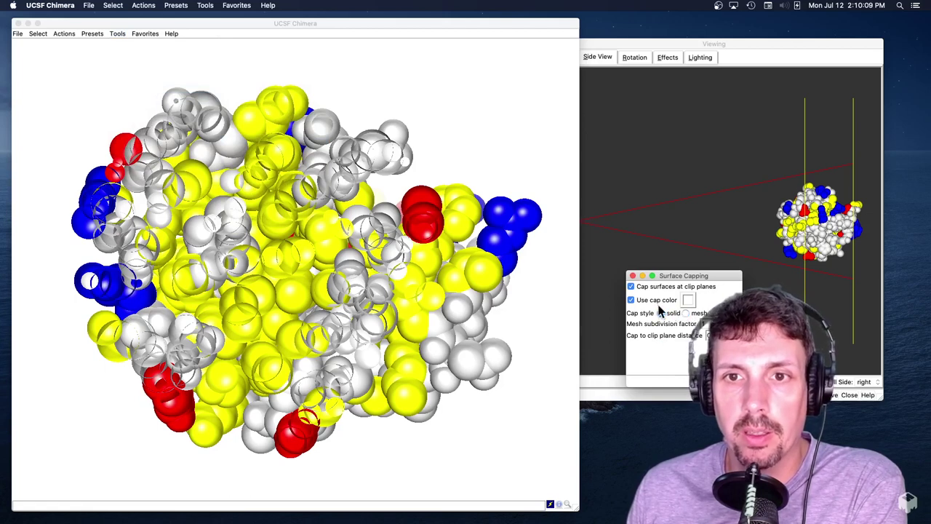
{"action": "left_click", "coordinate": [692, 305]}
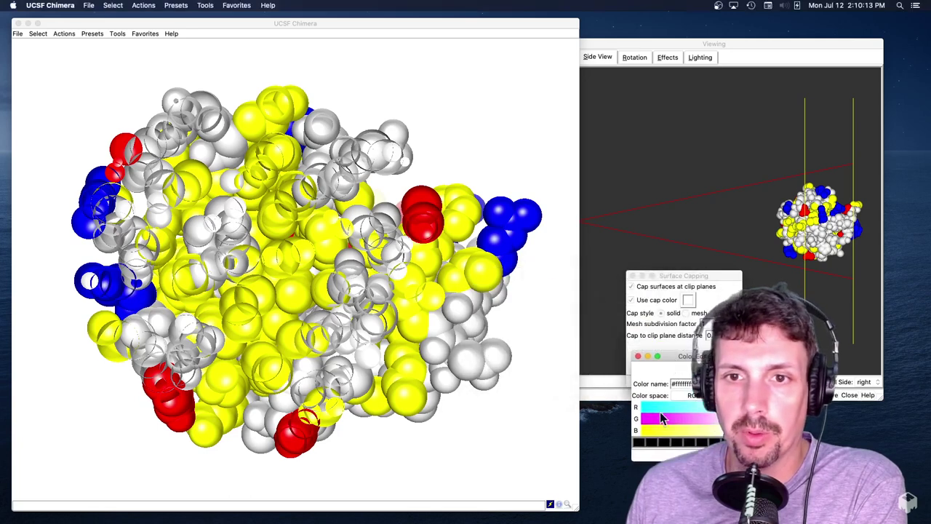
{"action": "left_click", "coordinate": [650, 432]}
{"action": "left_click", "coordinate": [638, 356]}
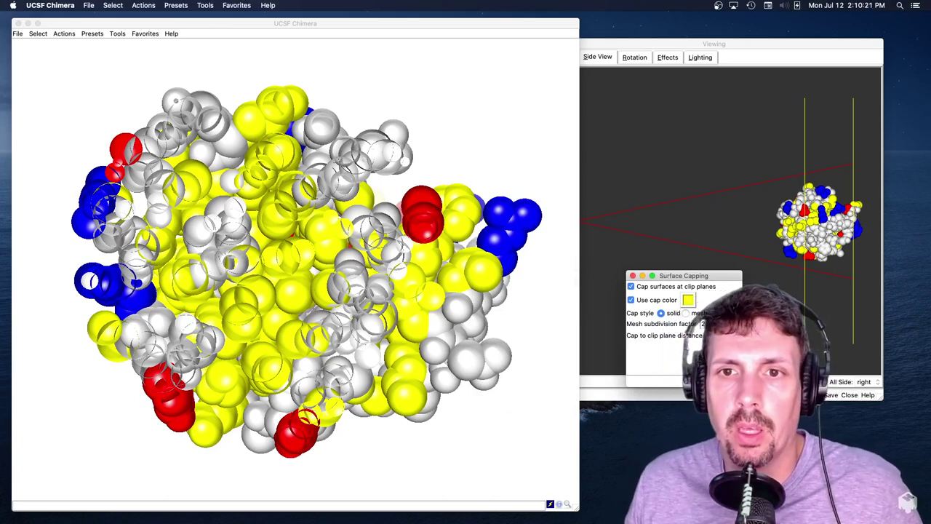
{"action": "left_click", "coordinate": [709, 368]}
{"action": "left_click", "coordinate": [117, 34]}
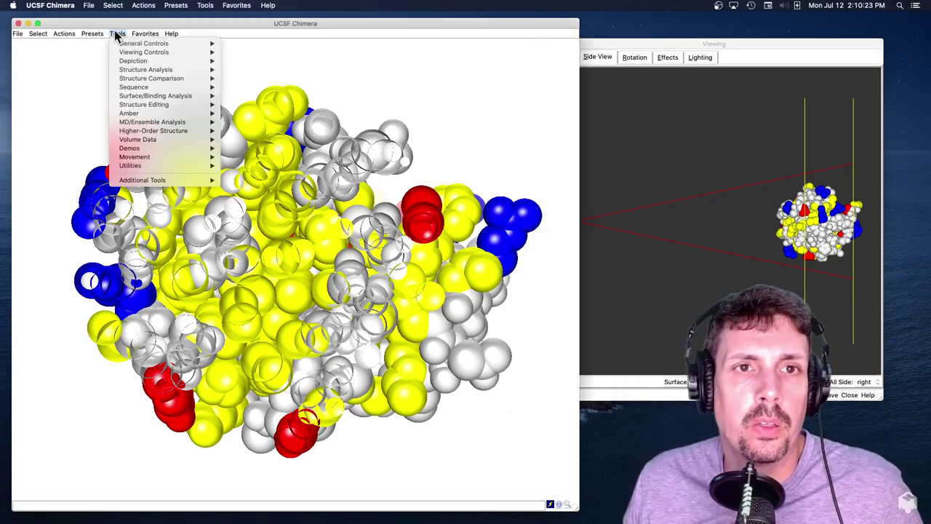
{"action": "mouse_move", "coordinate": [126, 99]}
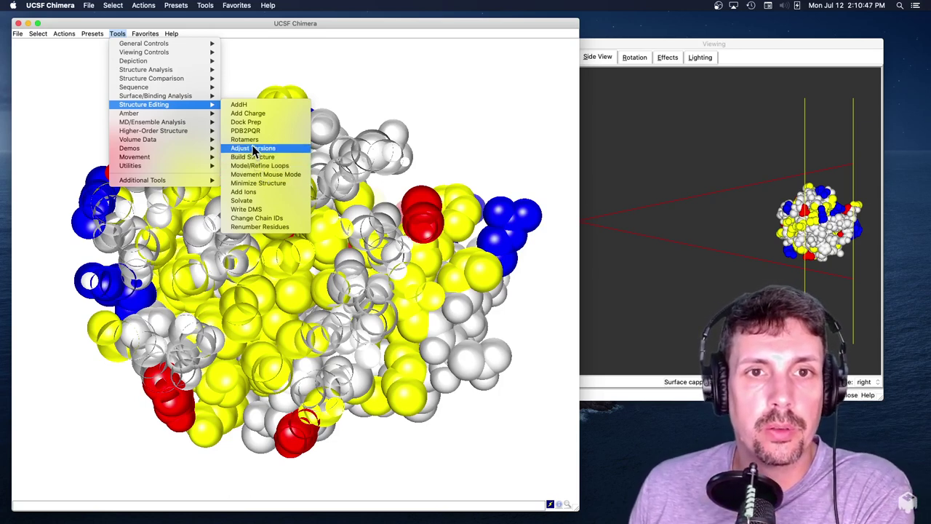
Browse the Tools submenus, then reopen and close Surface Capping
{"action": "mouse_move", "coordinate": [187, 88]}
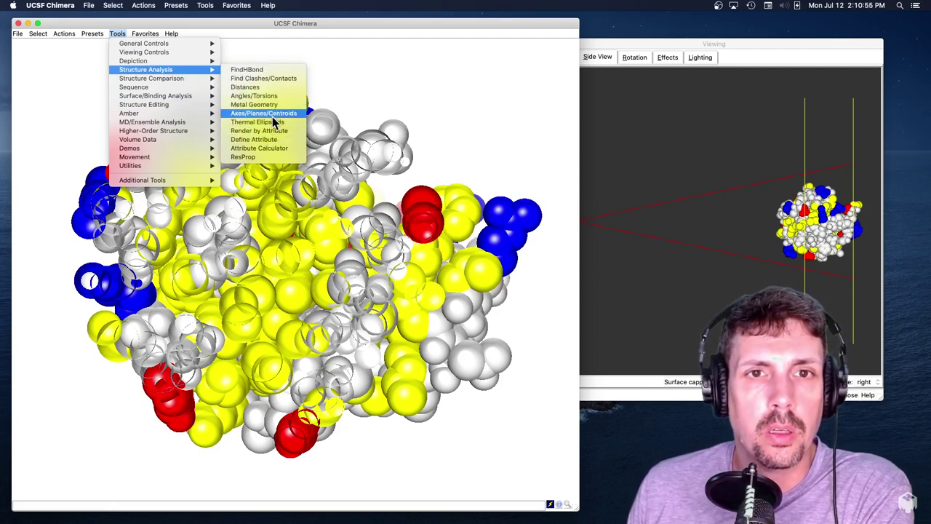
{"action": "mouse_move", "coordinate": [172, 81]}
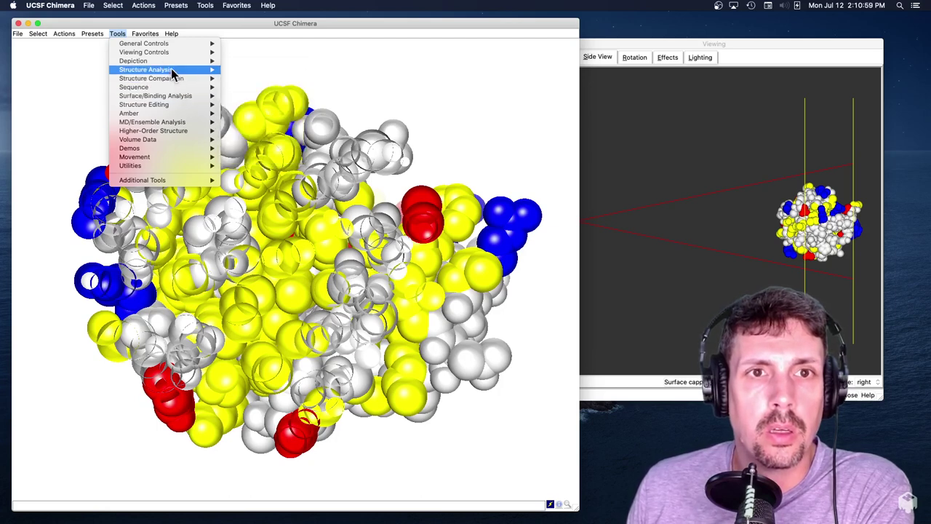
{"action": "mouse_move", "coordinate": [171, 62]}
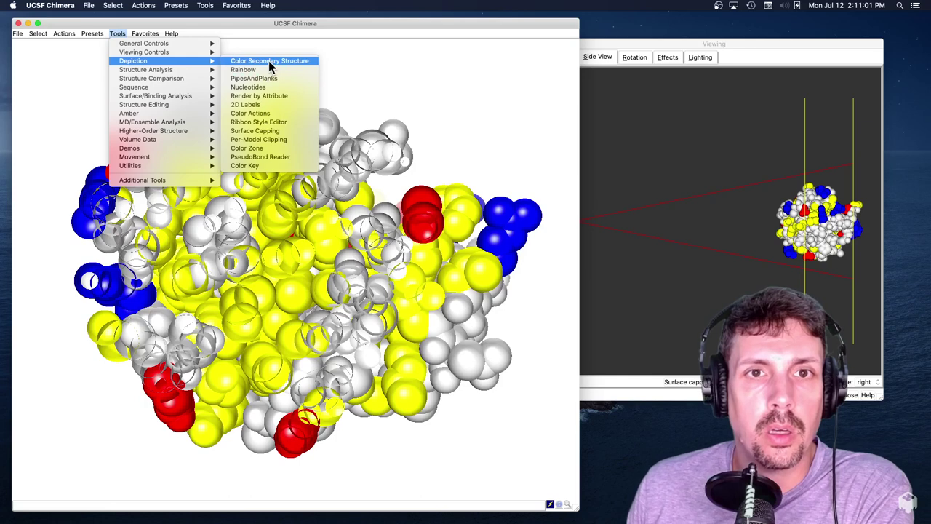
{"action": "left_click", "coordinate": [284, 132]}
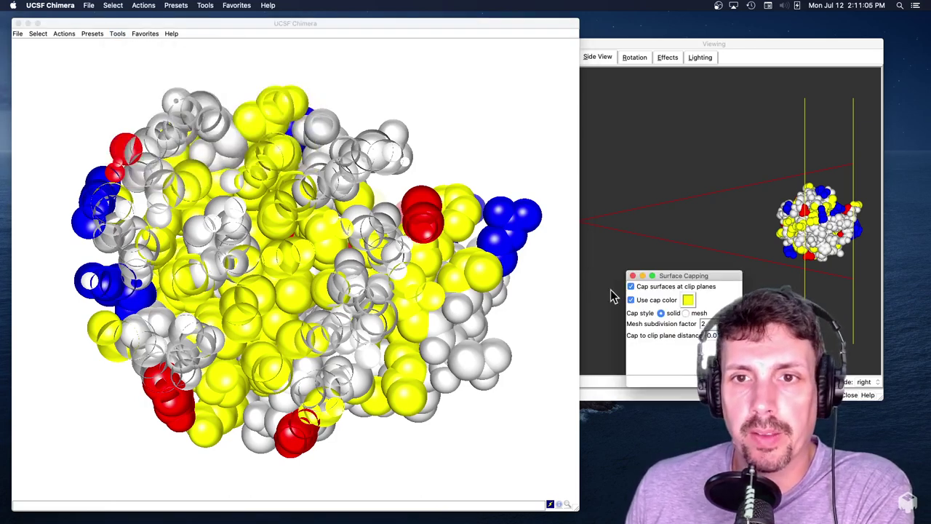
{"action": "left_click", "coordinate": [633, 277]}
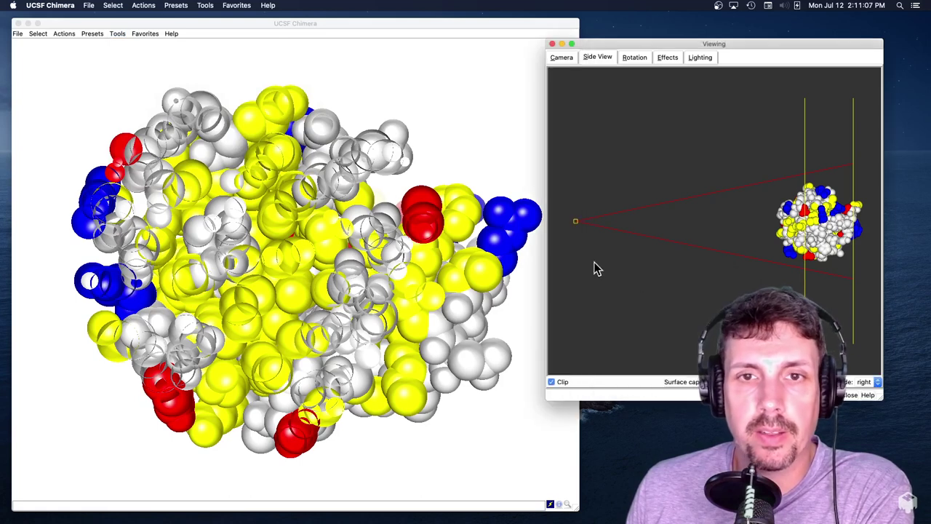
Go to Tools > Depiction to reach Per-Model Clipping
{"action": "left_click", "coordinate": [116, 35]}
{"action": "left_click", "coordinate": [117, 34]}
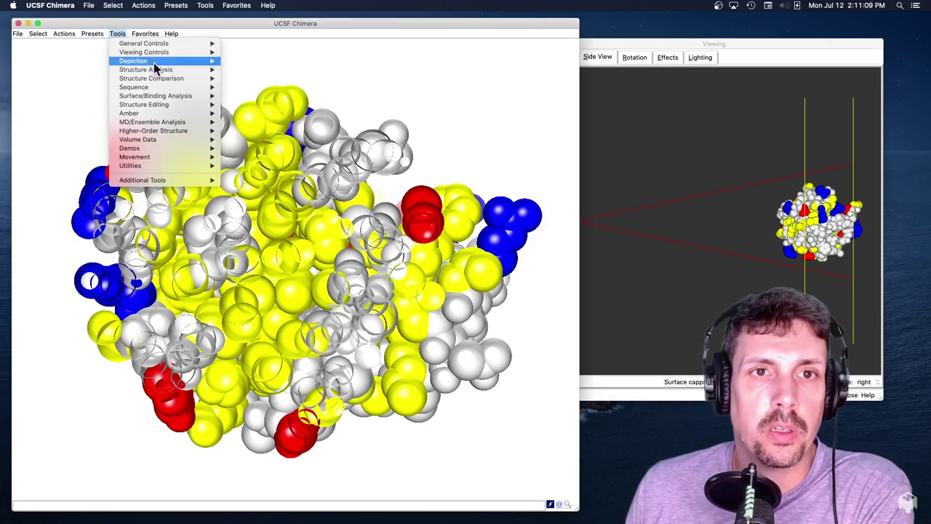
{"action": "mouse_move", "coordinate": [153, 62]}
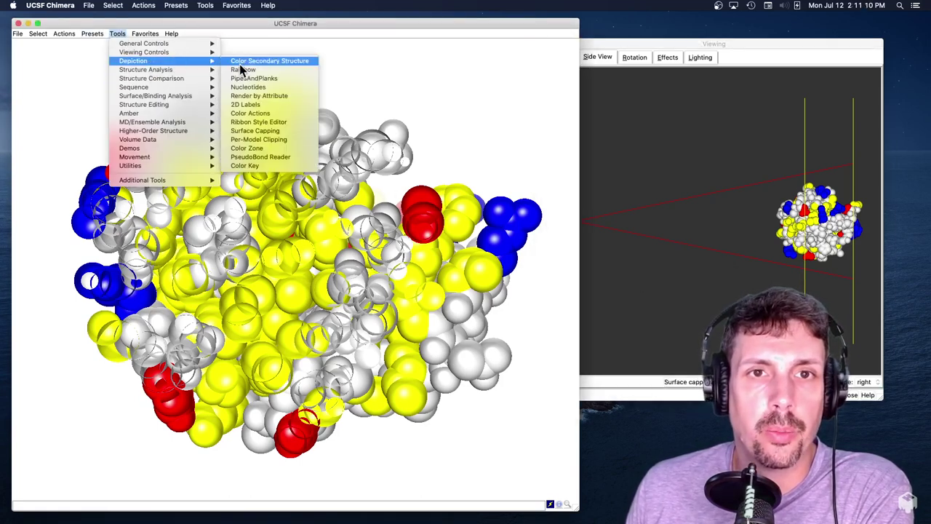
Enable per-model clipping for 2lyz, pull the near plane back, and rotate the molecule
{"action": "left_click", "coordinate": [282, 138]}
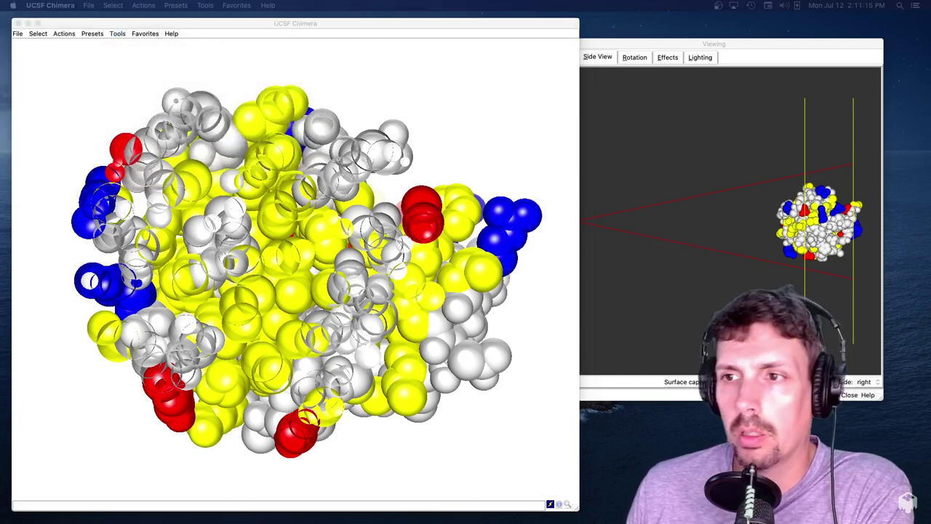
{"action": "left_click_drag", "start_coordinate": [653, 158], "coordinate": [689, 291]}
{"action": "left_click", "coordinate": [634, 313]}
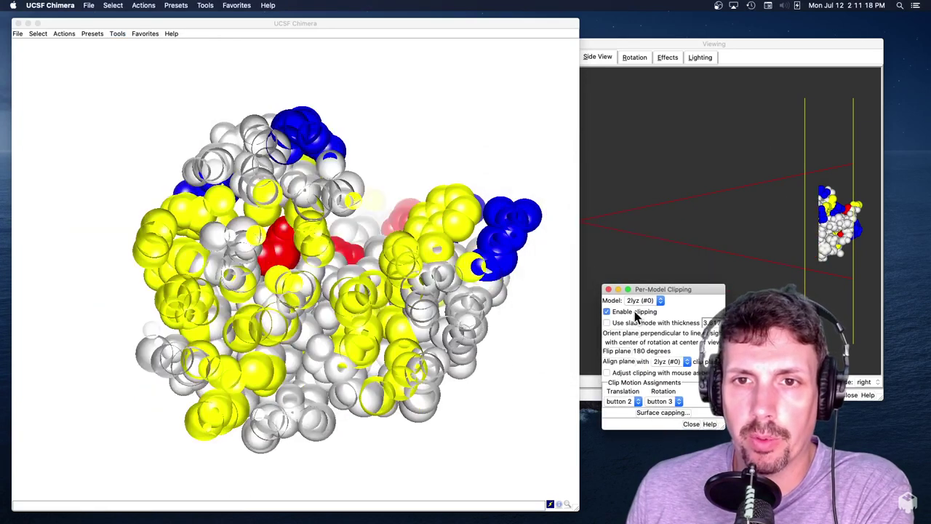
{"action": "left_click", "coordinate": [805, 222]}
{"action": "left_click_drag", "start_coordinate": [805, 222], "coordinate": [773, 222]}
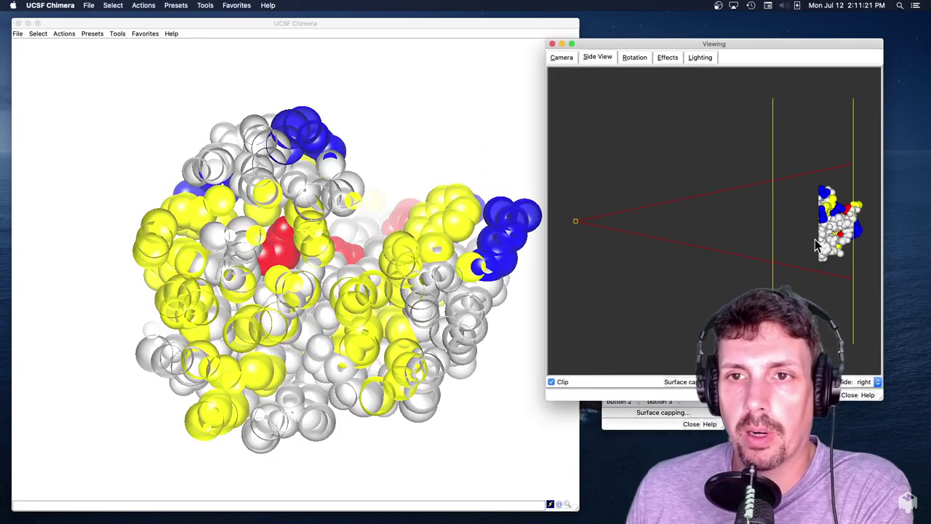
{"action": "left_click_drag", "start_coordinate": [350, 302], "coordinate": [277, 320]}
Open and close Surface capping, then try slab clipping on and off twice
{"action": "left_click", "coordinate": [662, 428]}
{"action": "left_click", "coordinate": [665, 413]}
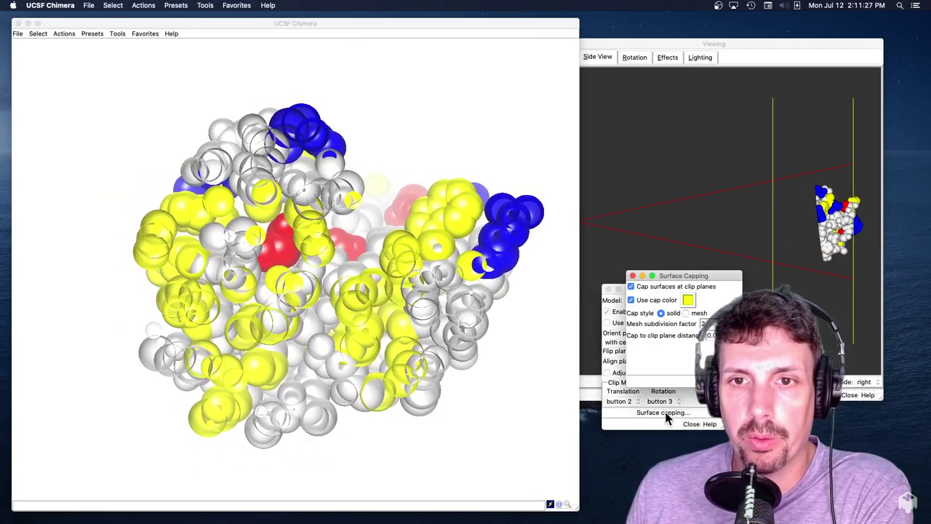
{"action": "left_click", "coordinate": [632, 276]}
{"action": "left_click_drag", "start_coordinate": [681, 290], "coordinate": [676, 277]}
{"action": "left_click", "coordinate": [675, 314]}
{"action": "left_click", "coordinate": [675, 314]}
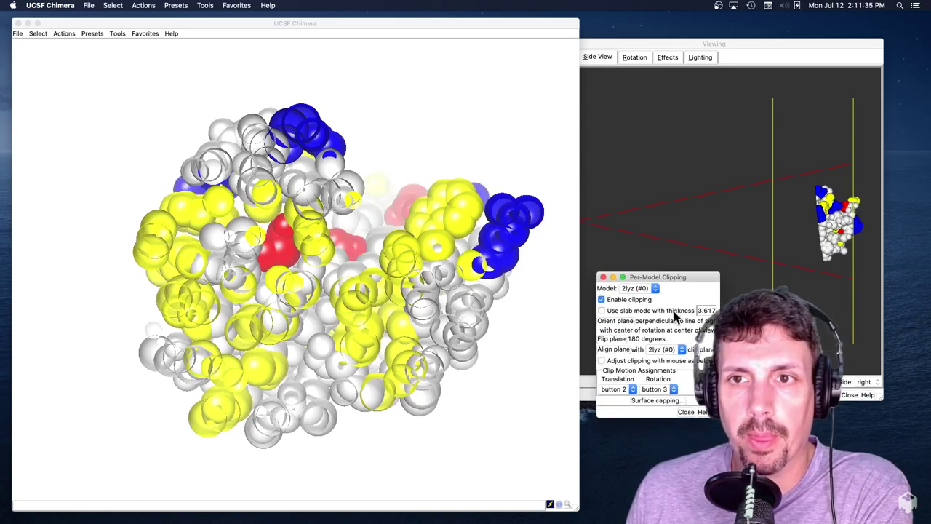
{"action": "left_click", "coordinate": [675, 314]}
{"action": "left_click", "coordinate": [675, 314]}
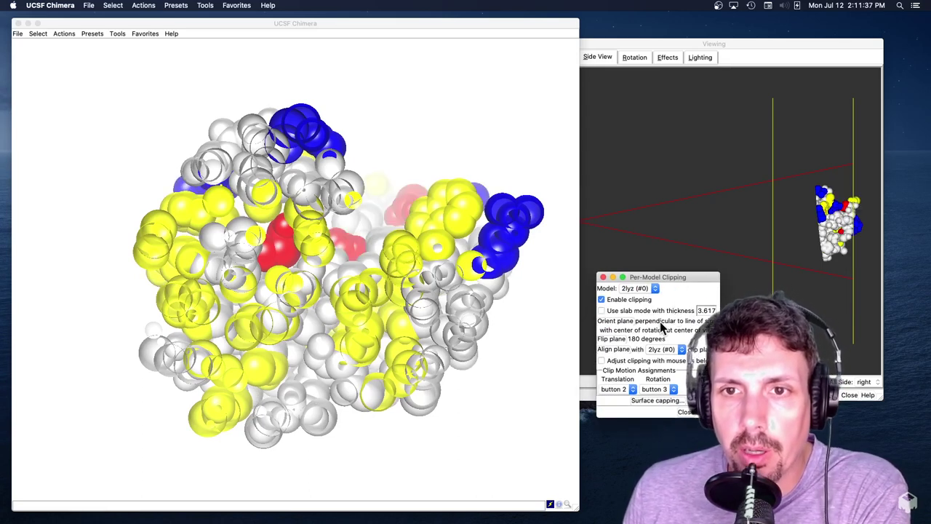
Flip the clip plane and back, then tilt it through the molecule with the mouse
{"action": "left_click_drag", "start_coordinate": [719, 416], "coordinate": [874, 502]}
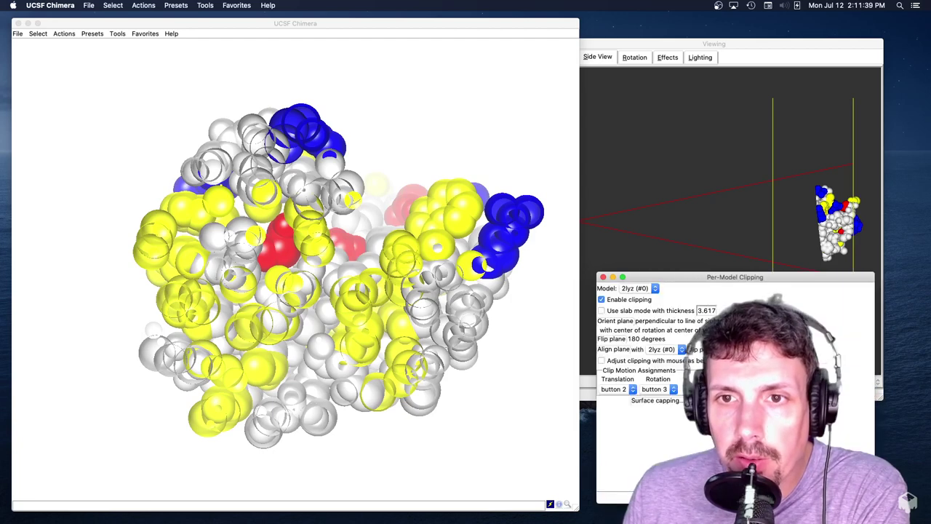
{"action": "left_click", "coordinate": [617, 340]}
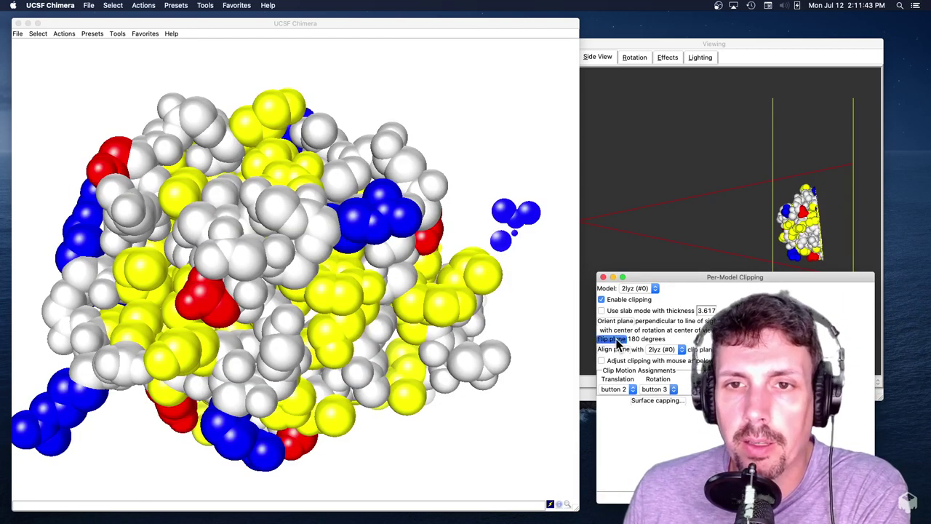
{"action": "left_click", "coordinate": [617, 340]}
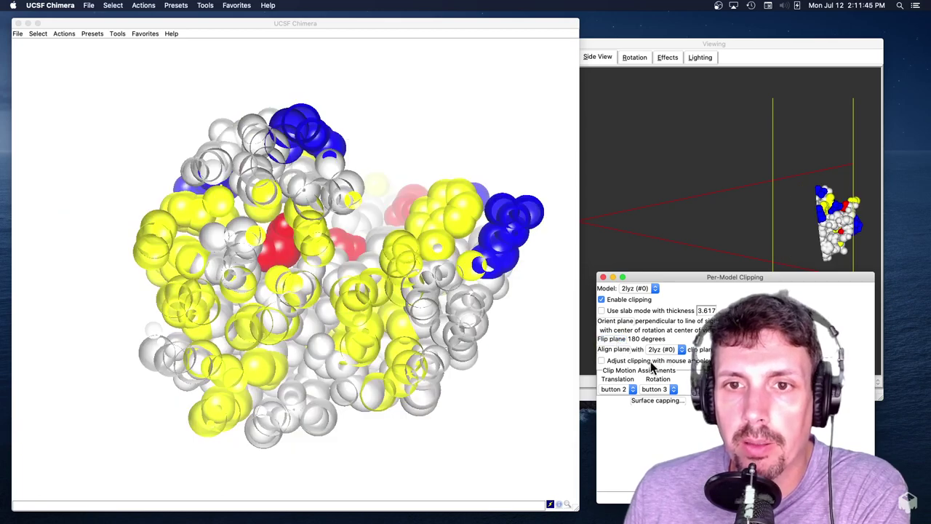
{"action": "left_click", "coordinate": [602, 360]}
{"action": "mouse_move", "coordinate": [422, 298]}
{"action": "right_mouse_down"}
{"action": "mouse_move", "coordinate": [425, 344]}
{"action": "mouse_move", "coordinate": [420, 255]}
{"action": "mouse_move", "coordinate": [417, 342]}
{"action": "mouse_move", "coordinate": [417, 310]}
{"action": "mouse_move", "coordinate": [430, 293]}
{"action": "right_mouse_up"}
{"action": "left_click_drag", "start_coordinate": [430, 294], "coordinate": [471, 285]}
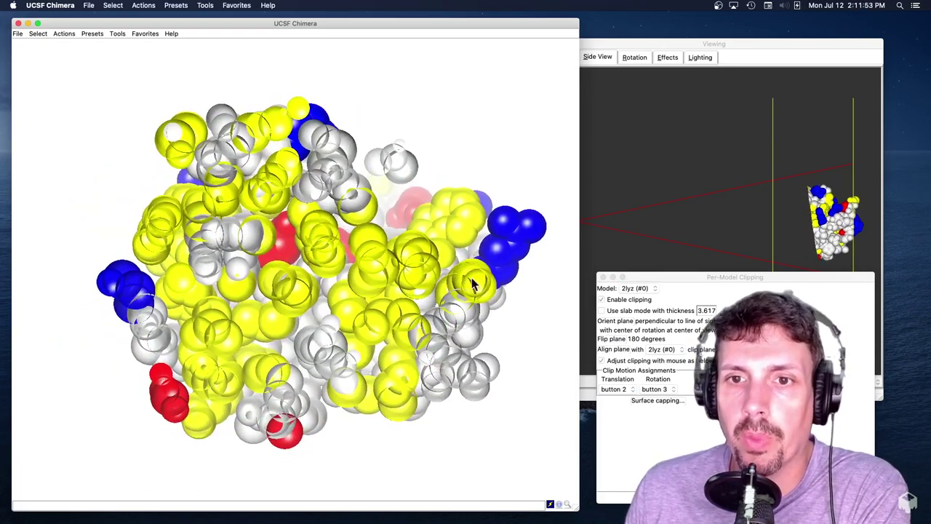
Turn off 'Adjust clipping with mouse' and open and close Surface capping
{"action": "left_click", "coordinate": [625, 364]}
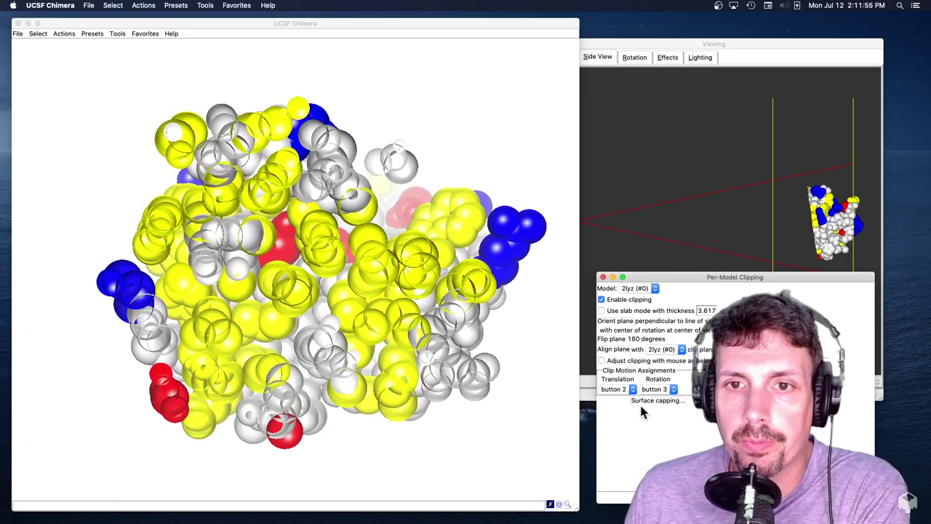
{"action": "left_click", "coordinate": [665, 401]}
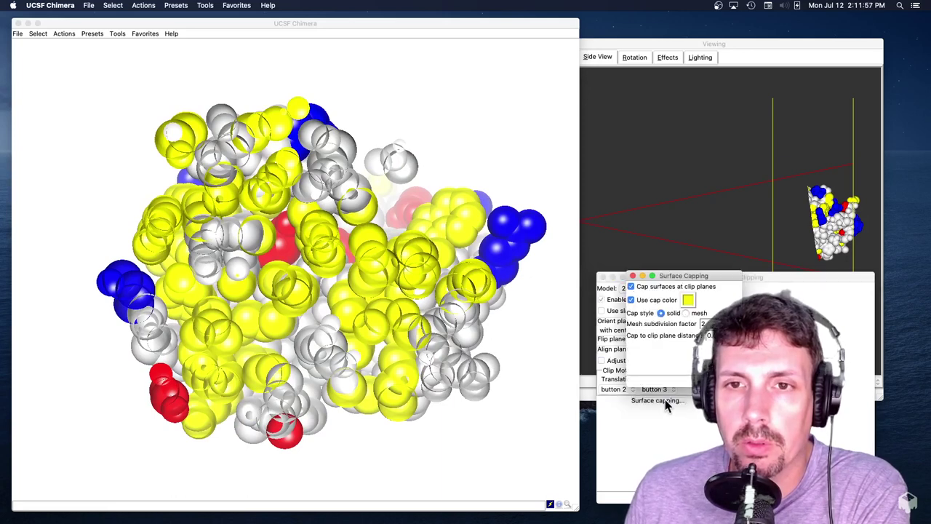
{"action": "left_click", "coordinate": [630, 277]}
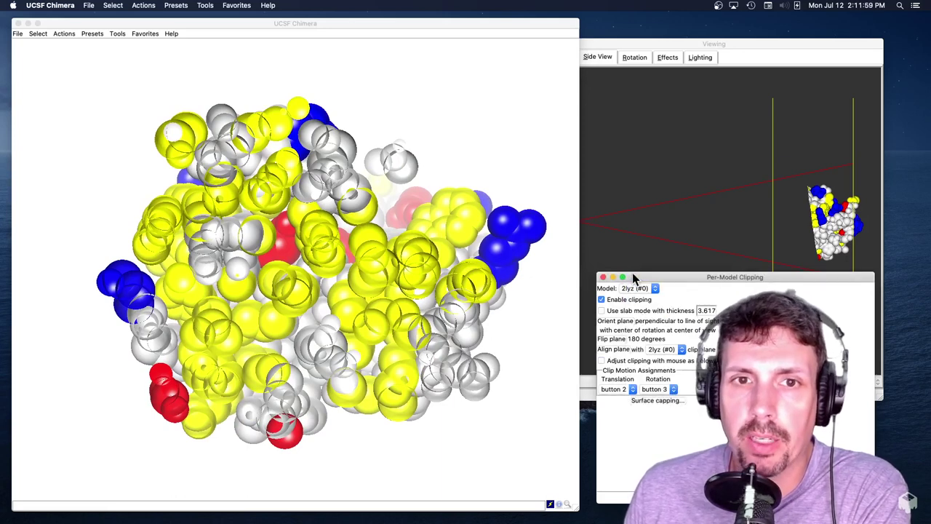
Show a molecular surface for 2lyz via Actions > Surface > show
{"action": "left_click", "coordinate": [64, 35]}
{"action": "left_click", "coordinate": [38, 33]}
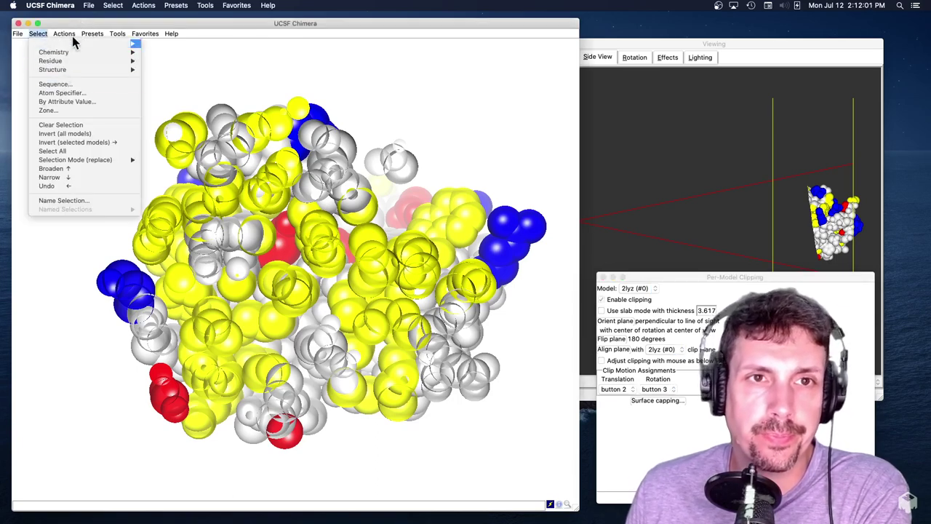
{"action": "left_click", "coordinate": [72, 33]}
{"action": "left_click", "coordinate": [64, 34]}
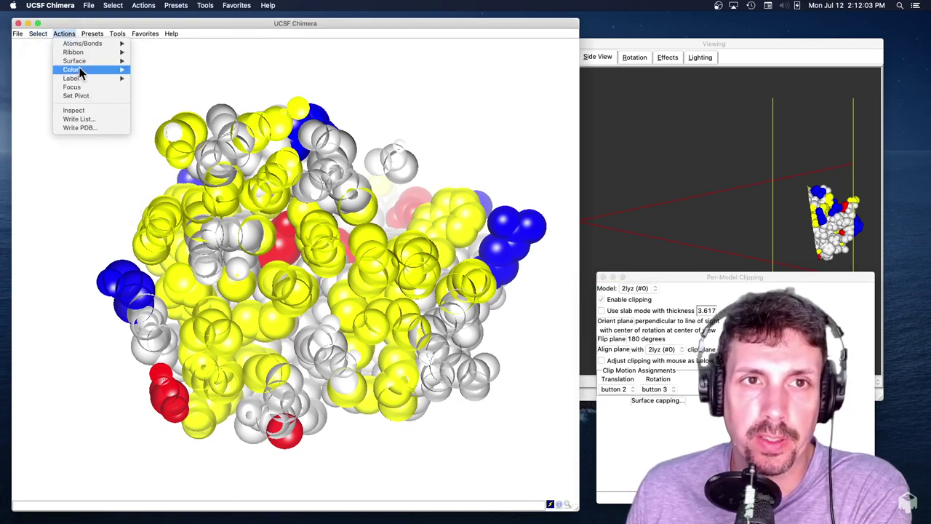
{"action": "mouse_move", "coordinate": [79, 70]}
{"action": "left_click", "coordinate": [151, 69]}
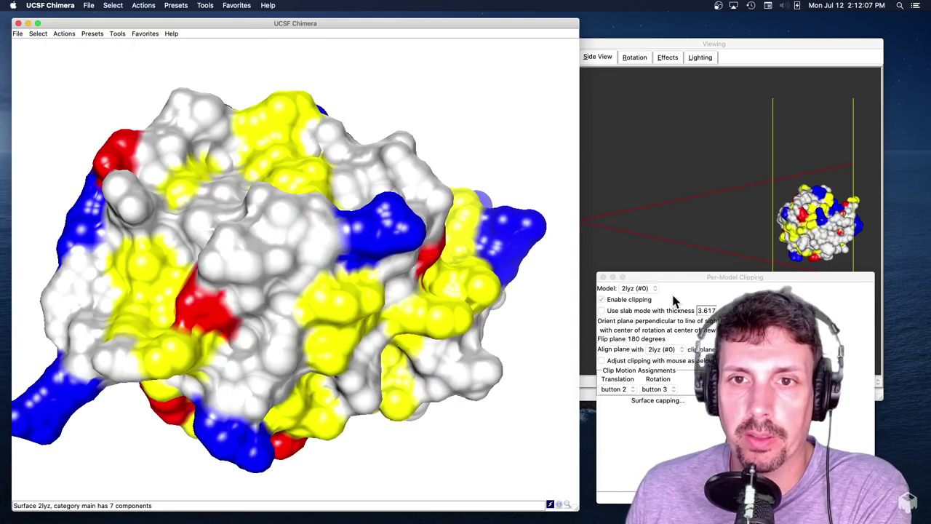
Set Per-Model Clipping to the MSMS main surface and enable clipping
{"action": "left_click", "coordinate": [645, 288]}
{"action": "left_click", "coordinate": [651, 295]}
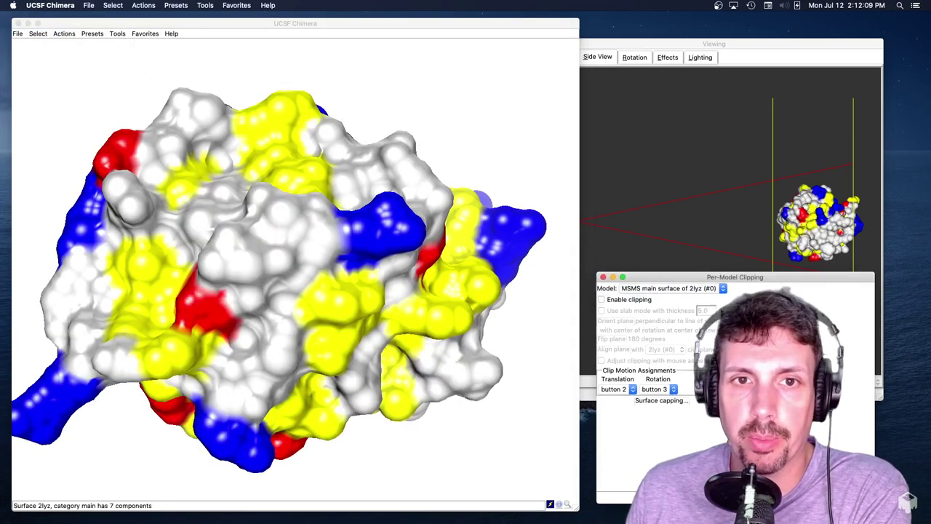
{"action": "left_click", "coordinate": [601, 299]}
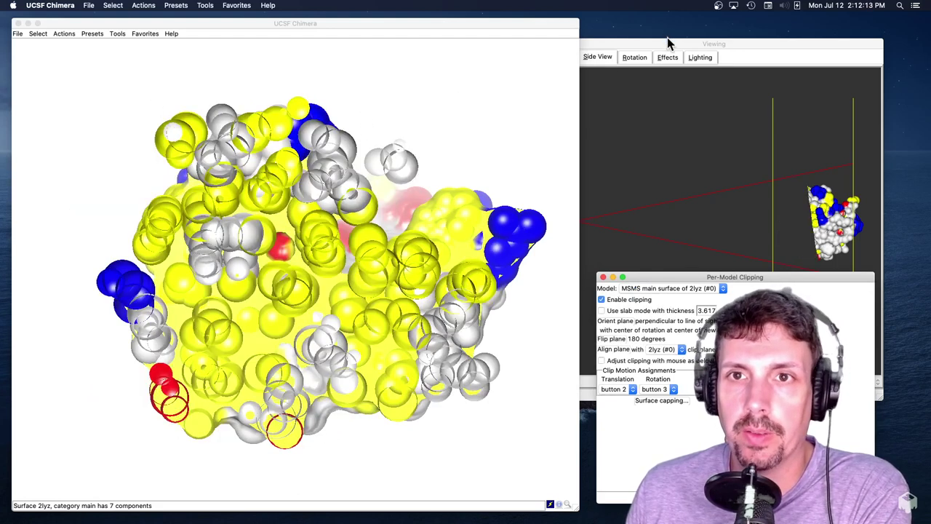
Hide the 2lyz atom spheres in the Model Panel and rotate to view the cut
{"action": "left_click", "coordinate": [144, 34]}
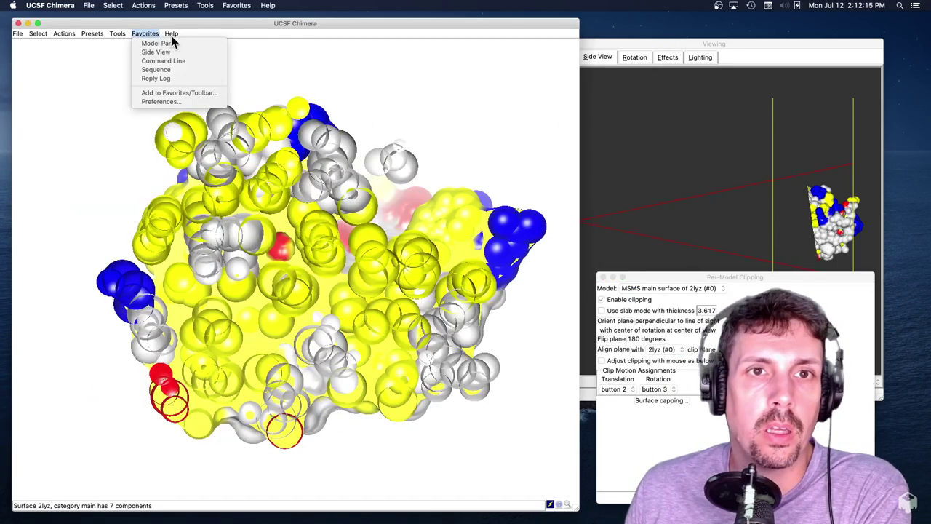
{"action": "left_click", "coordinate": [145, 33]}
{"action": "left_click", "coordinate": [145, 34]}
{"action": "left_click", "coordinate": [157, 49]}
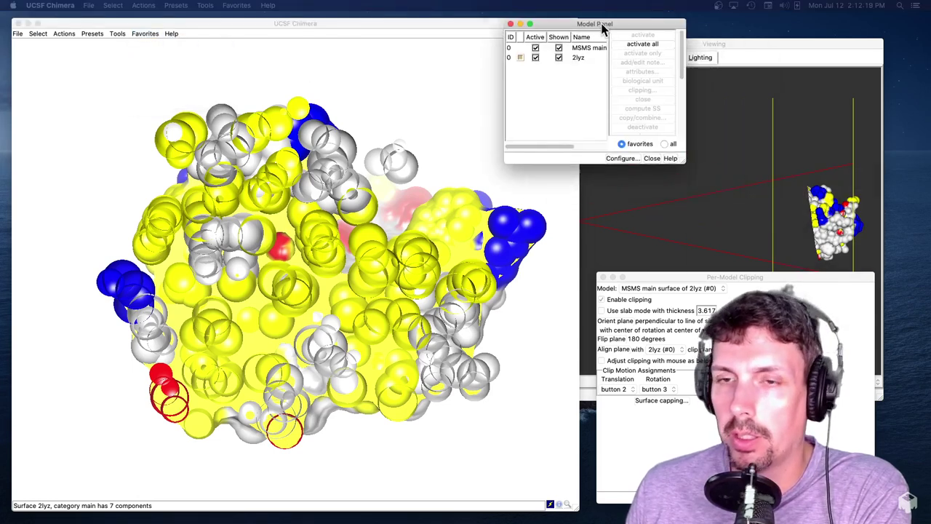
{"action": "left_click_drag", "start_coordinate": [586, 22], "coordinate": [924, 306]}
{"action": "left_click", "coordinate": [664, 87]}
{"action": "left_click_drag", "start_coordinate": [311, 225], "coordinate": [287, 247]}
Change the surface cap colour to white and rotate to view the cut face
{"action": "left_click", "coordinate": [661, 401]}
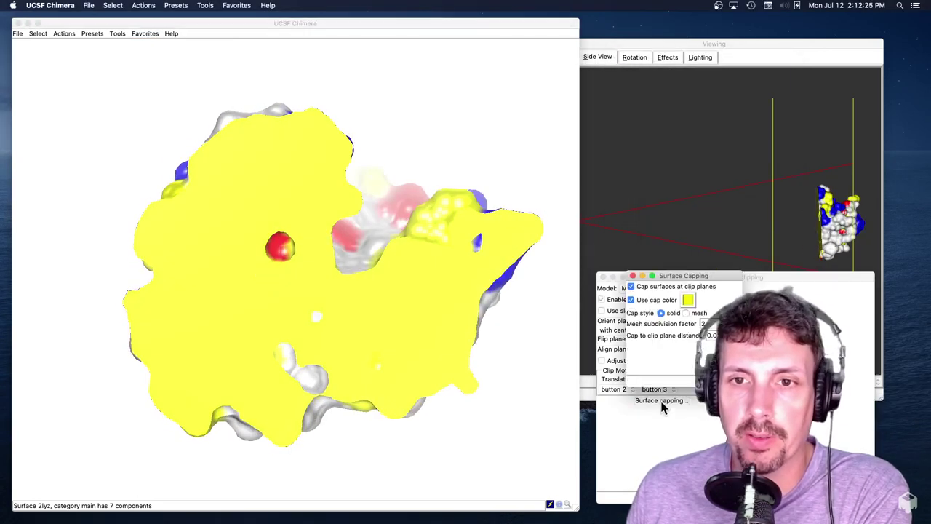
{"action": "left_click", "coordinate": [688, 300]}
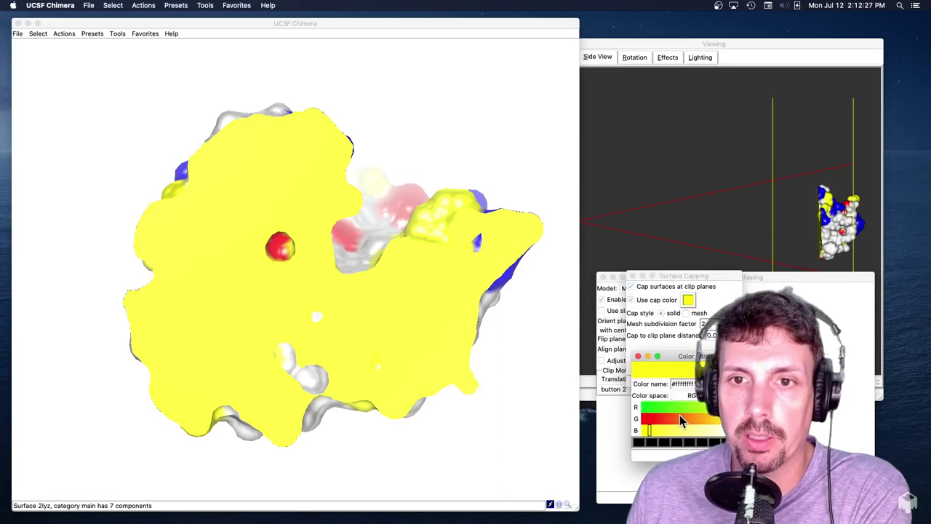
{"action": "left_click", "coordinate": [718, 431]}
{"action": "left_click", "coordinate": [638, 355]}
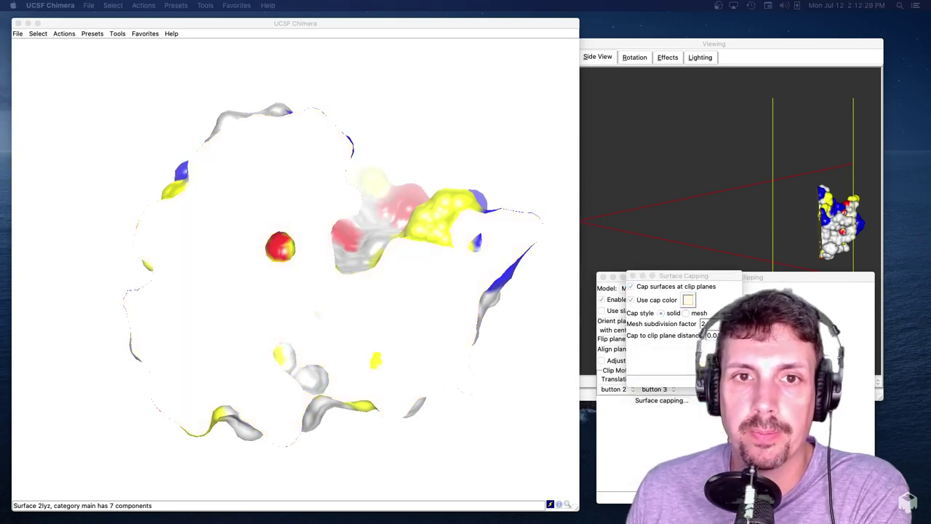
{"action": "left_click_drag", "start_coordinate": [316, 325], "coordinate": [345, 204]}
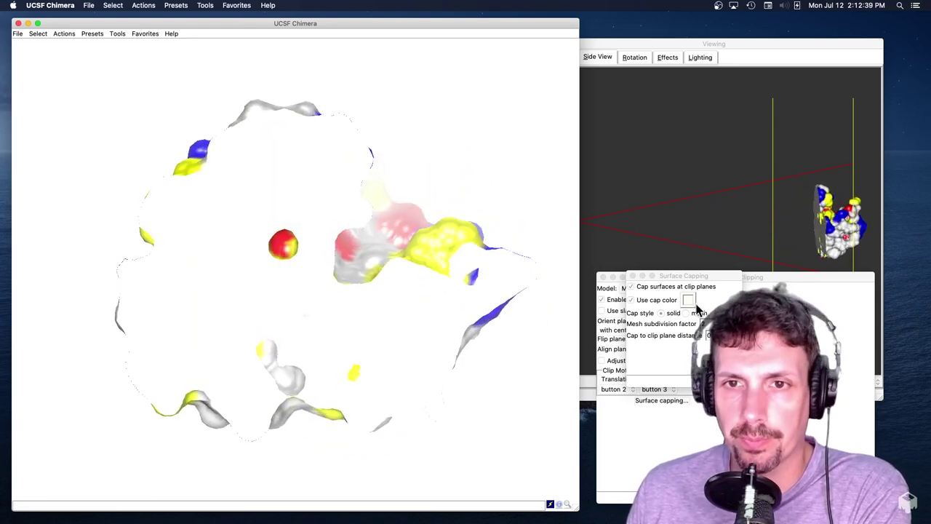
{"action": "left_click", "coordinate": [635, 304]}
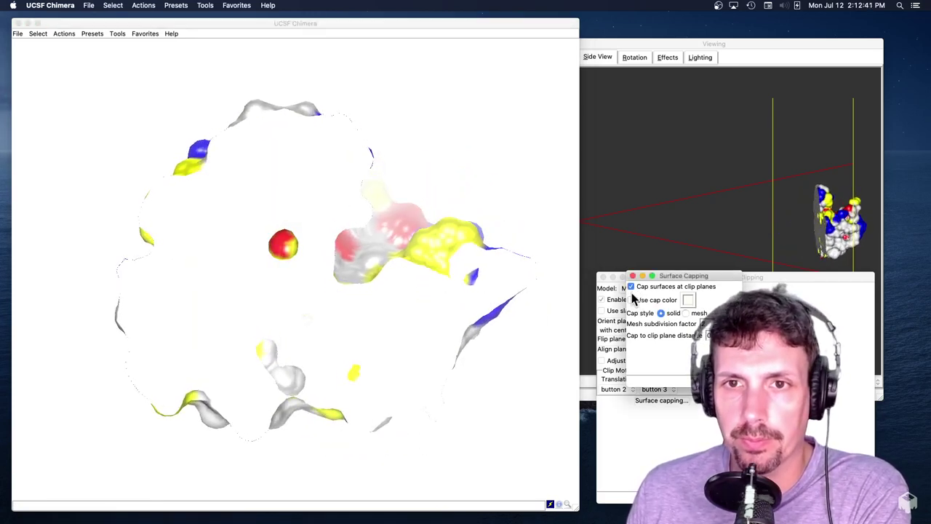
{"action": "left_click", "coordinate": [352, 309]}
{"action": "left_click_drag", "start_coordinate": [351, 310], "coordinate": [365, 295]}
Uncheck 'Cap surfaces at clip planes' and rotate the uncapped clipped surface
{"action": "left_click", "coordinate": [662, 288]}
{"action": "left_click", "coordinate": [663, 288]}
{"action": "left_click", "coordinate": [664, 289]}
{"action": "left_click_drag", "start_coordinate": [510, 319], "coordinate": [615, 366]}
Disable per-model clipping so the full molecular surface shows
{"action": "left_click", "coordinate": [668, 422]}
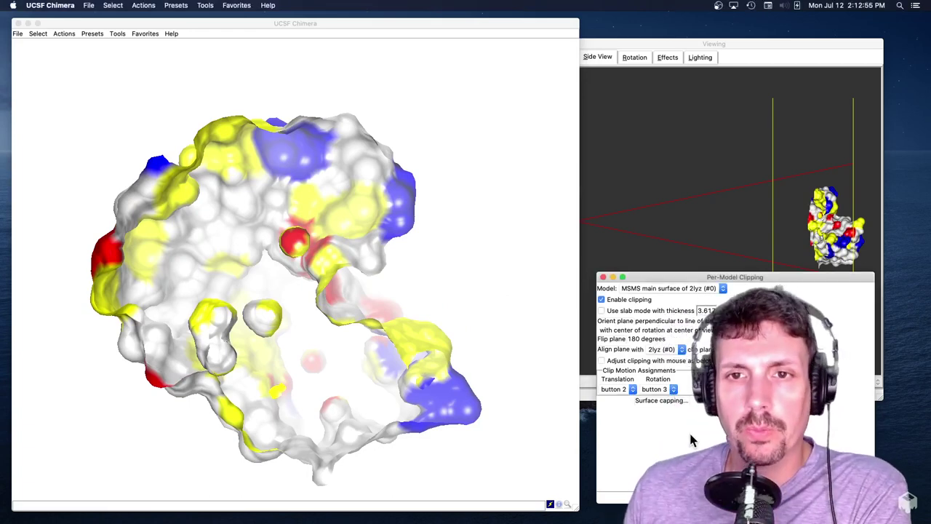
{"action": "left_click", "coordinate": [602, 299]}
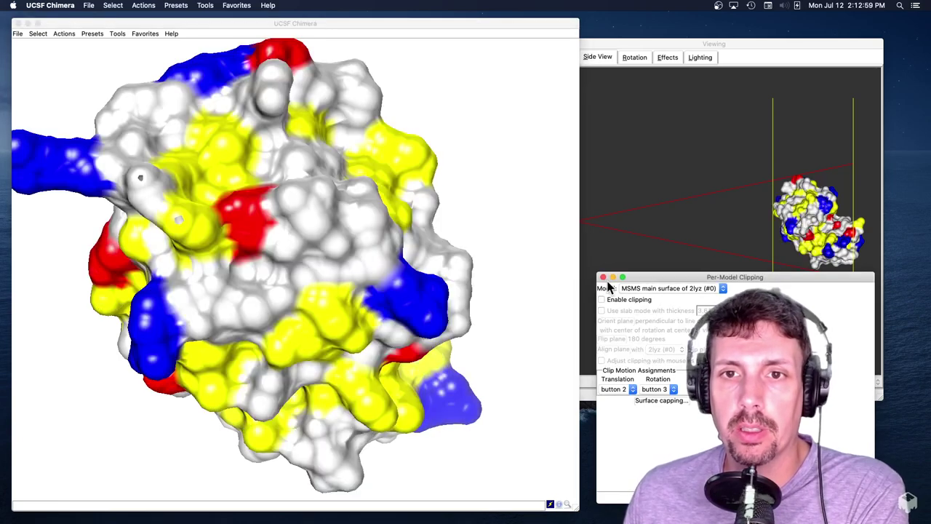
{"action": "left_click_drag", "start_coordinate": [551, 280], "coordinate": [407, 189]}
Hide the MSMS main surface in the Model Panel and rotate the sphere model
{"action": "left_click", "coordinate": [149, 33]}
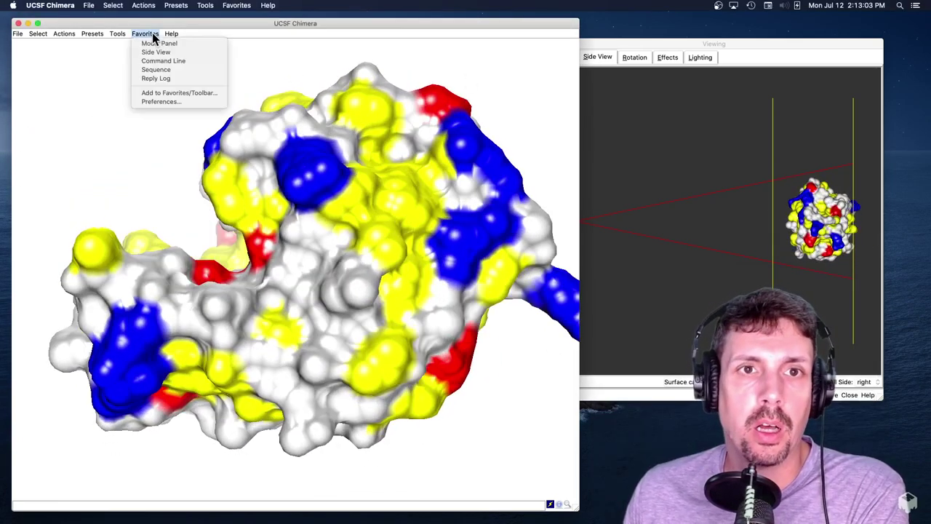
{"action": "left_click", "coordinate": [158, 44]}
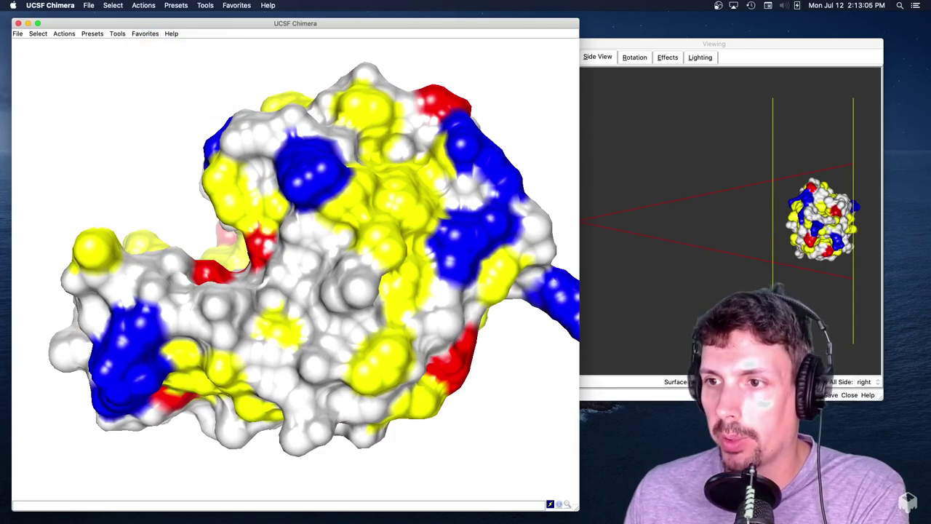
{"action": "left_click_drag", "start_coordinate": [722, 255], "coordinate": [770, 352]}
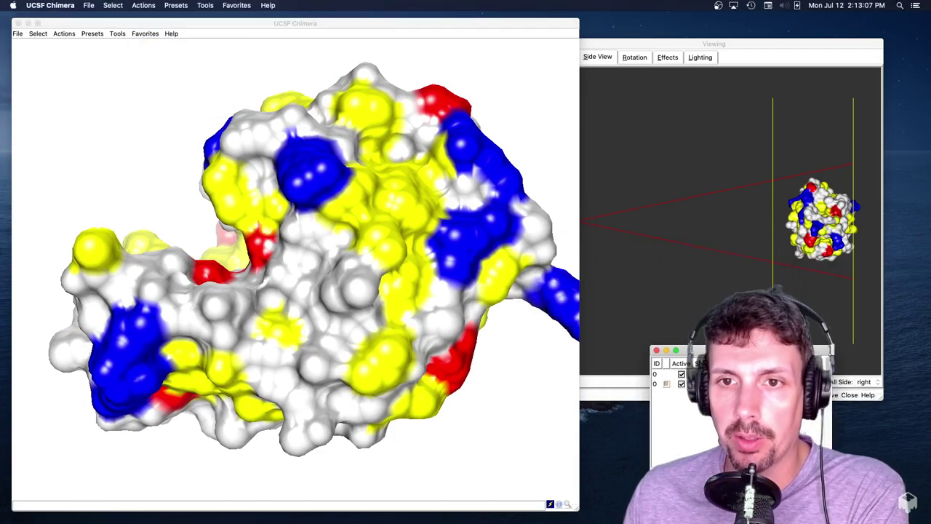
{"action": "left_click", "coordinate": [700, 383]}
{"action": "left_click_drag", "start_coordinate": [368, 374], "coordinate": [189, 264]}
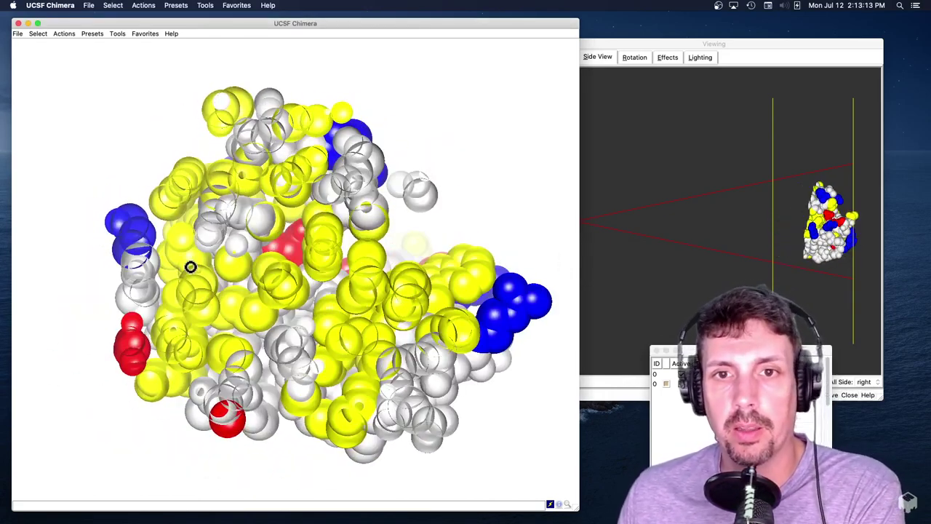
{"action": "left_click_drag", "start_coordinate": [398, 350], "coordinate": [431, 361]}
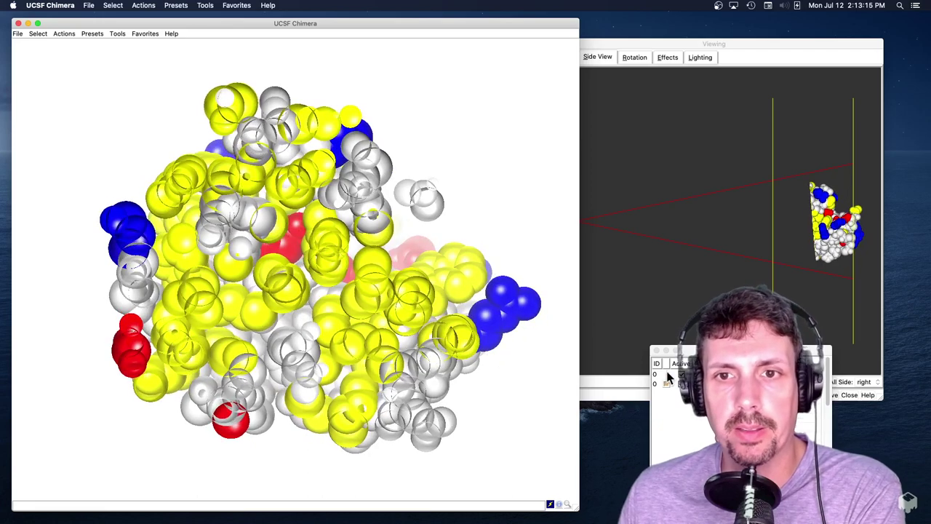
Move and shrink the side-view window, then rotate the clipped spheres
{"action": "left_click", "coordinate": [640, 218]}
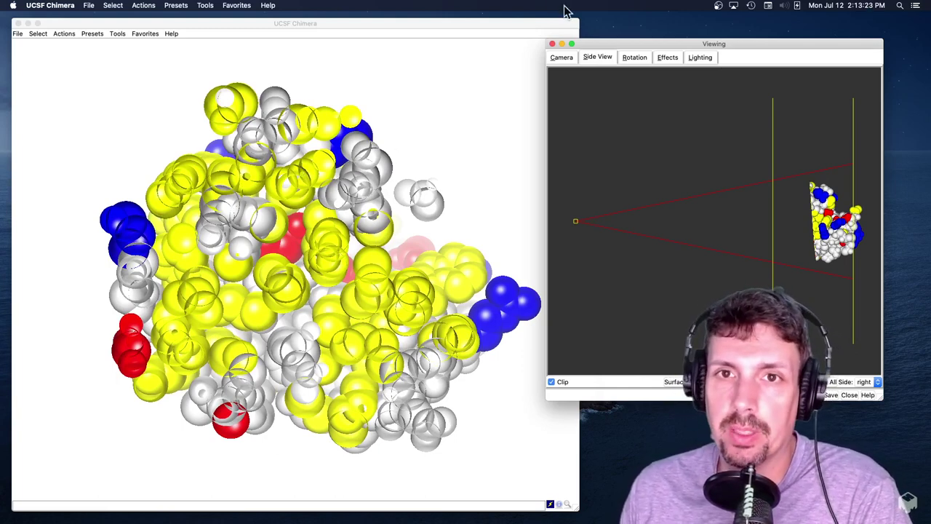
{"action": "left_click_drag", "start_coordinate": [585, 45], "coordinate": [592, 44]}
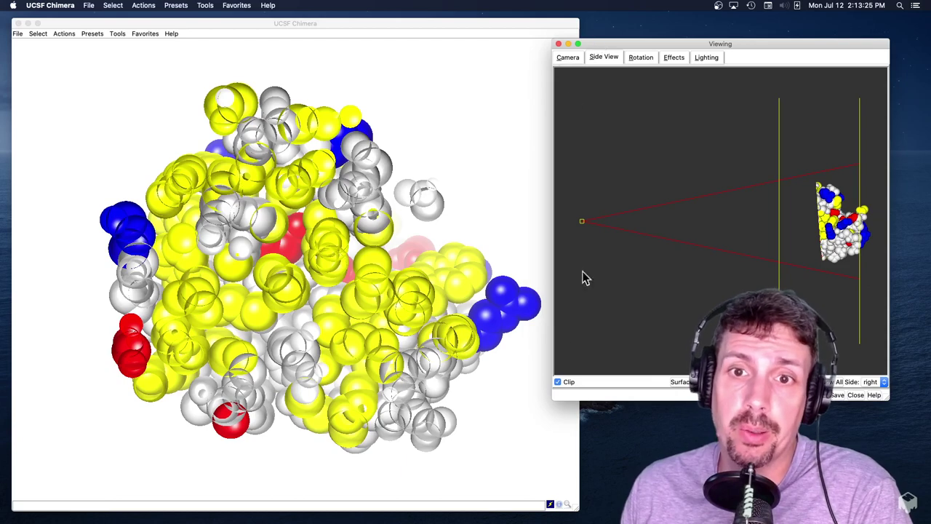
{"action": "left_click_drag", "start_coordinate": [553, 401], "coordinate": [607, 326]}
{"action": "left_click_drag", "start_coordinate": [258, 143], "coordinate": [300, 291]}
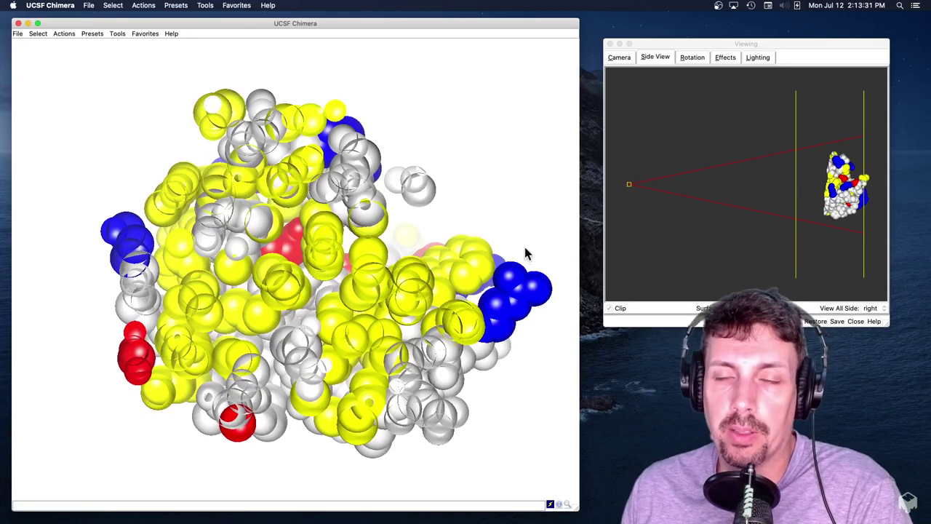